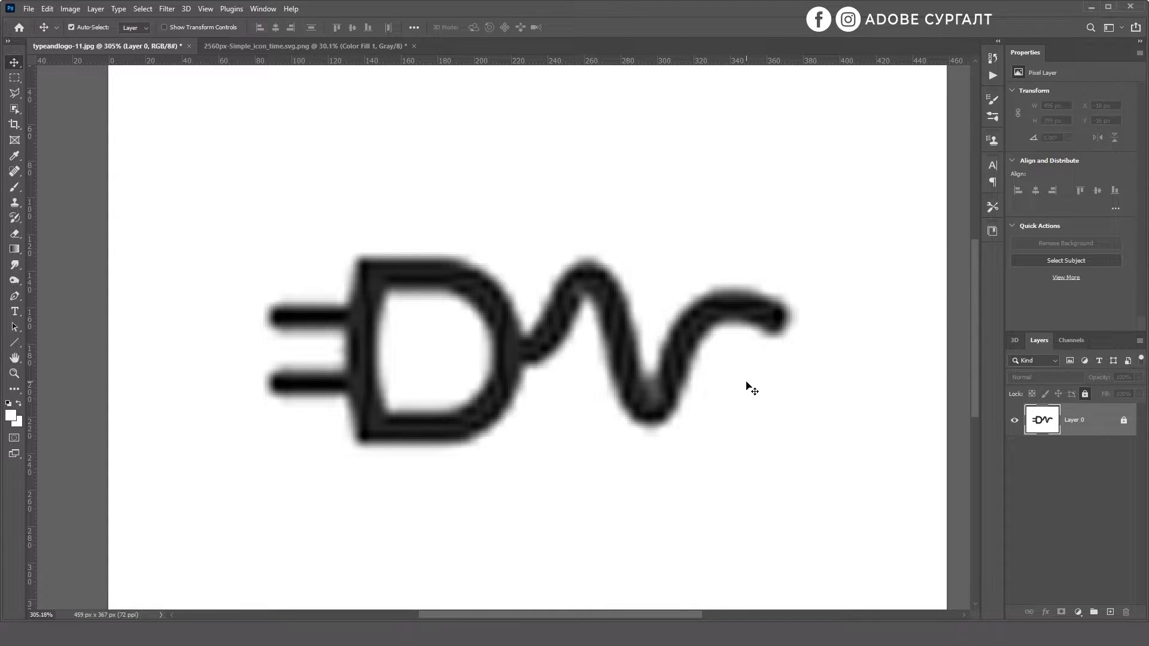
Step: Unlock Layer 0 with the plug logo and convert it to a smart object
left_click(680, 419)
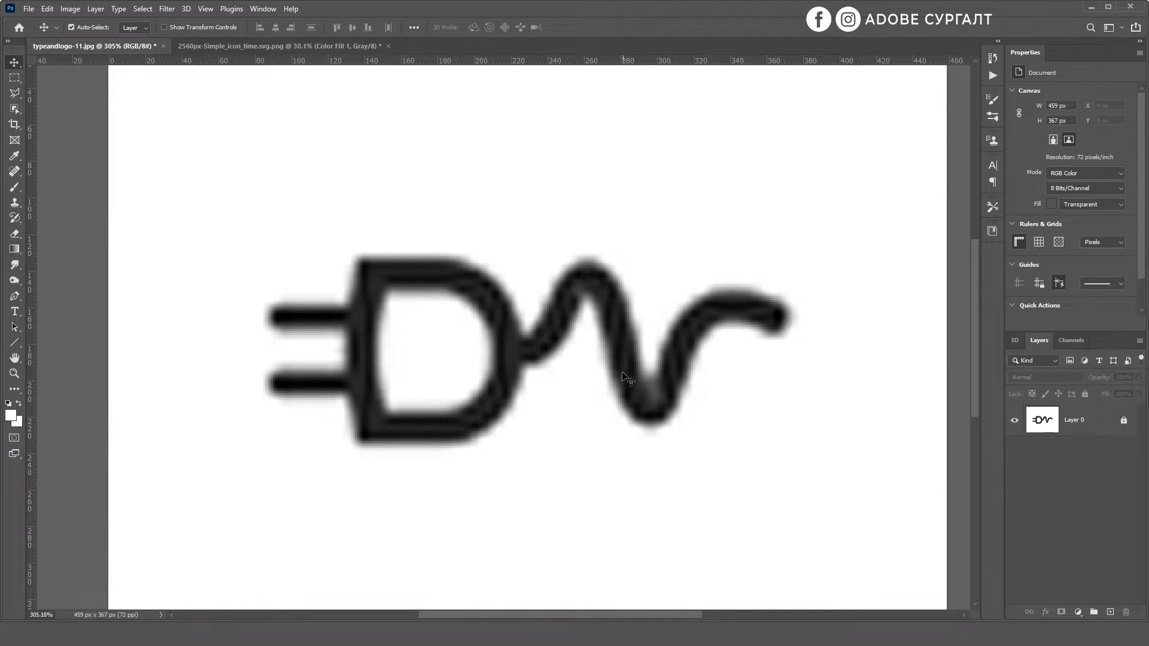
scroll(636, 392, "down", 2)
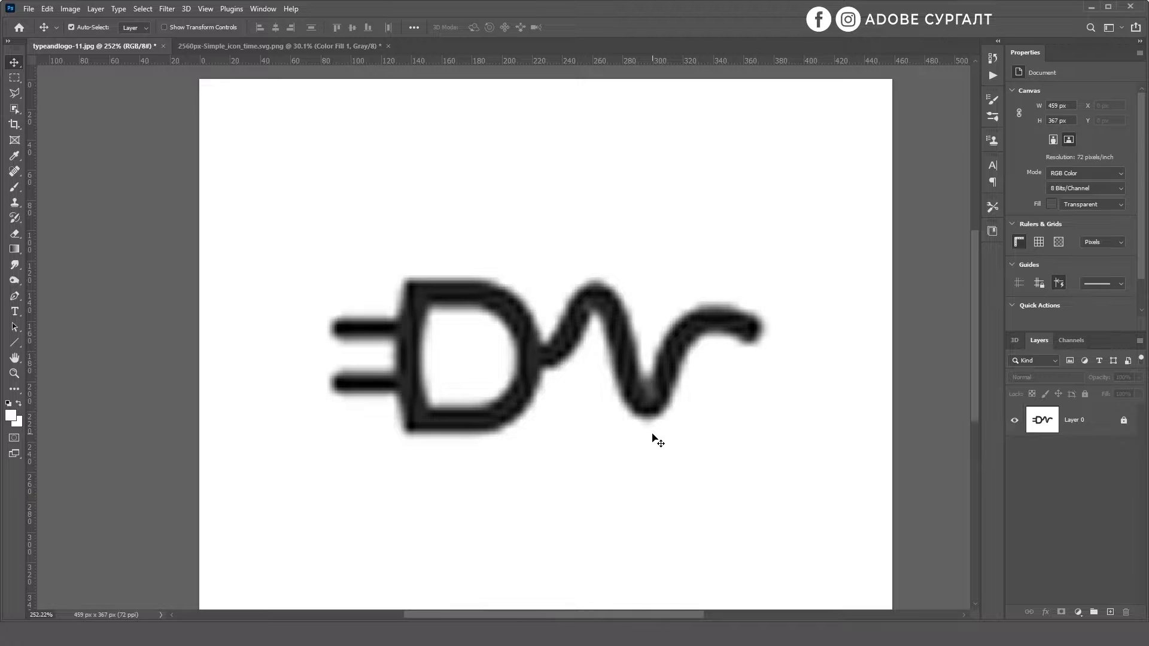
scroll(654, 438, "down", 1)
scroll(653, 443, "up", 2)
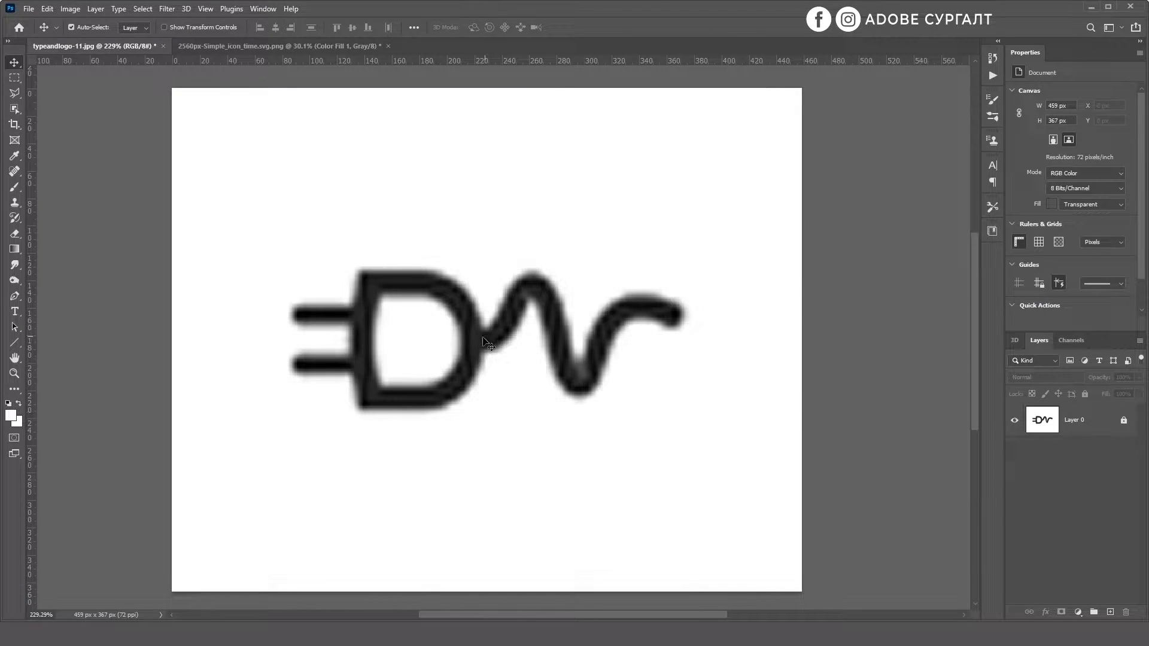
left_click(1116, 421)
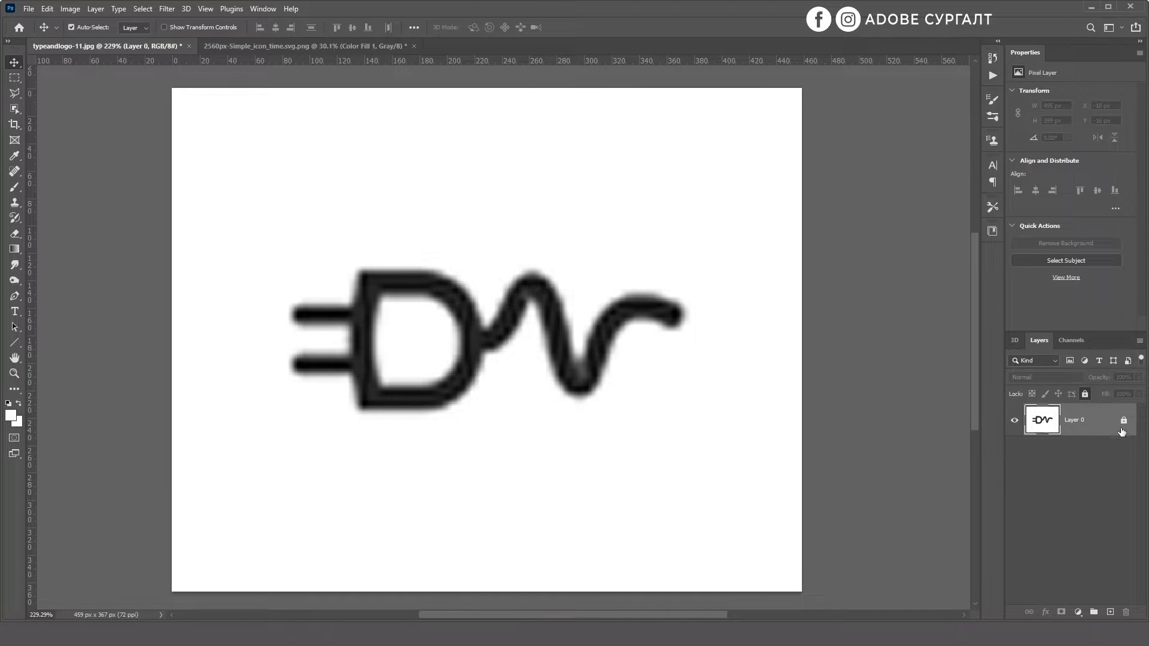
left_click(1124, 422)
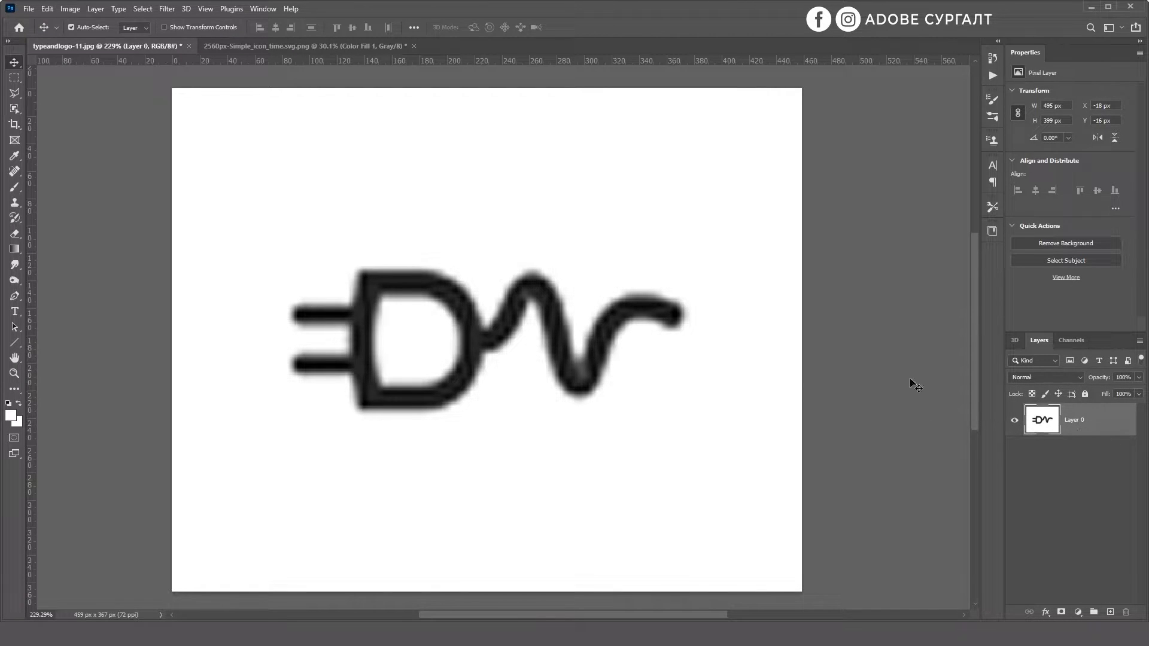
right_click(1083, 430)
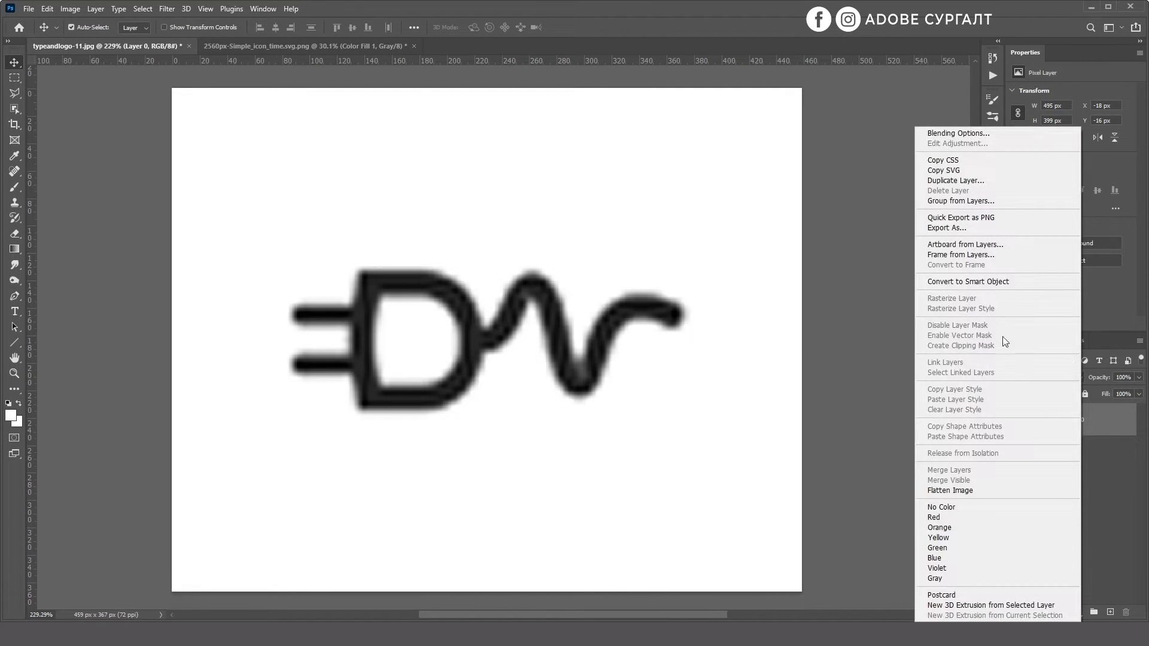
left_click(976, 281)
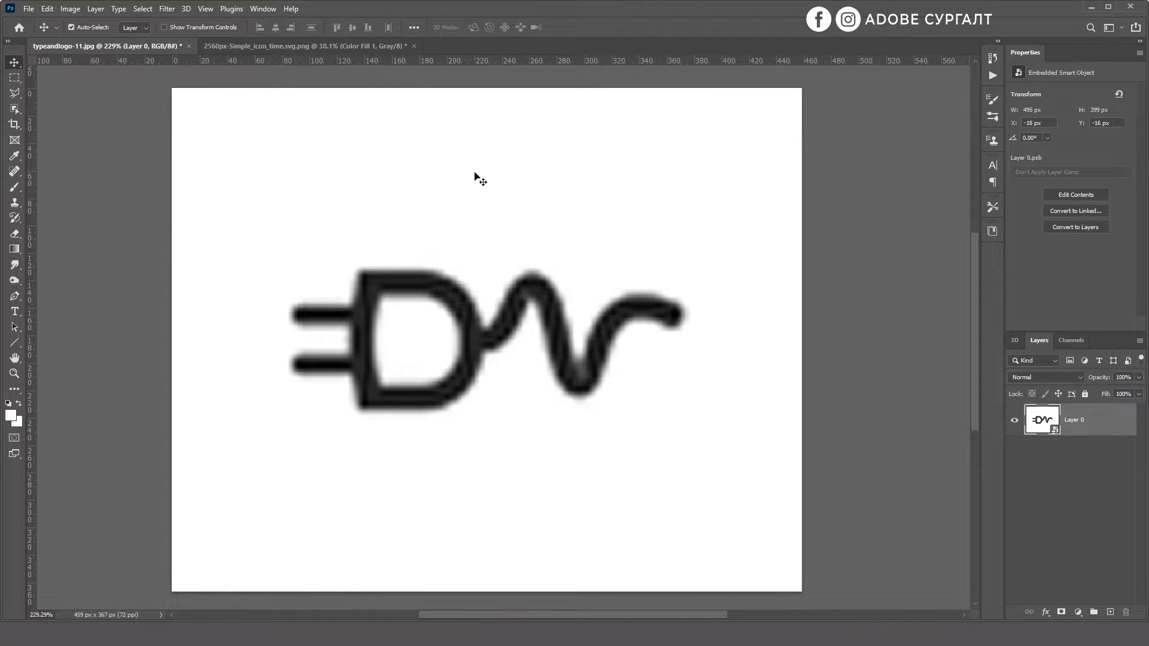
Step: Apply a Gaussian Blur with a radius of 3.1 pixels to the plug logo's smart object
left_click(163, 9)
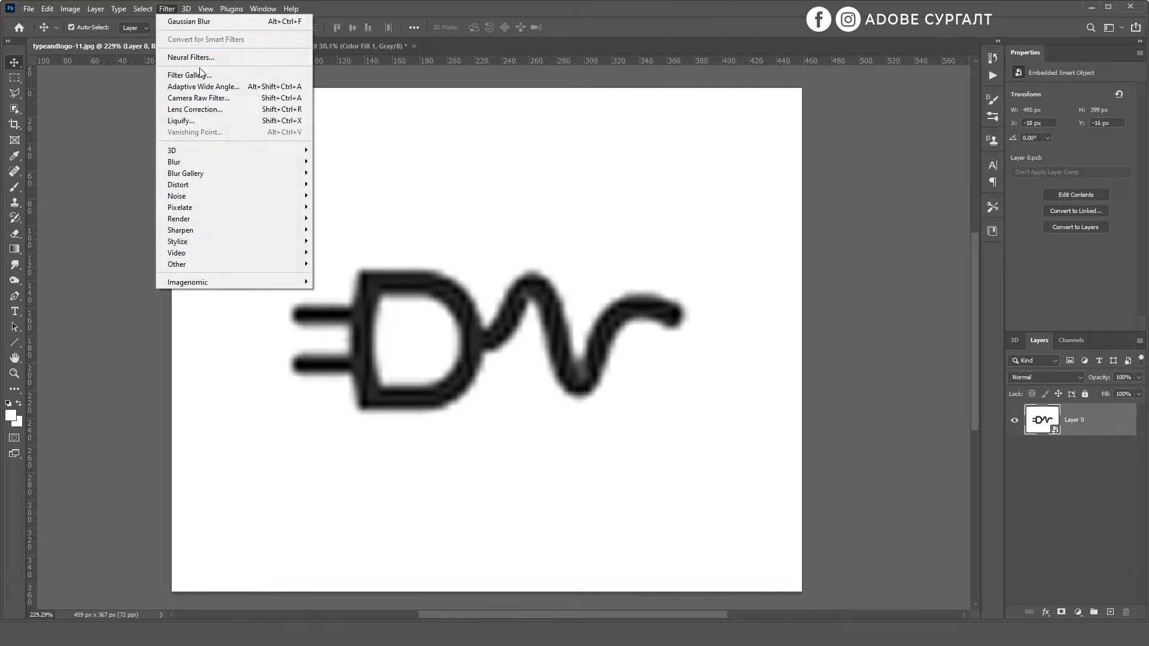
mouse_move(212, 165)
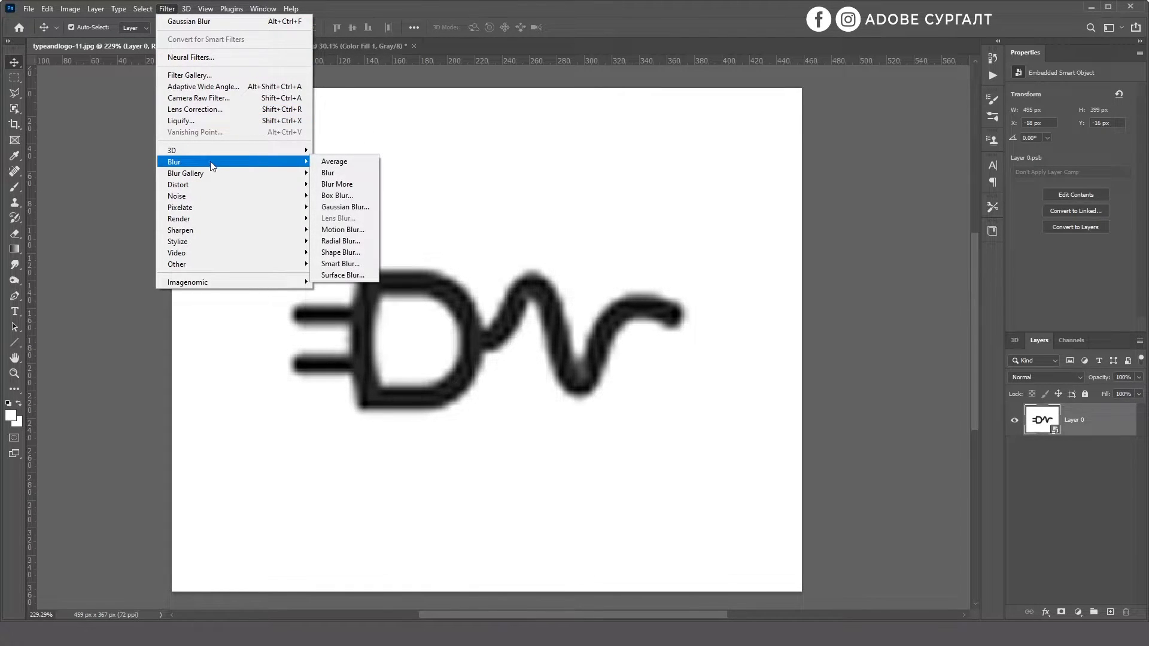
left_click(342, 206)
left_click_drag(680, 339, 650, 340)
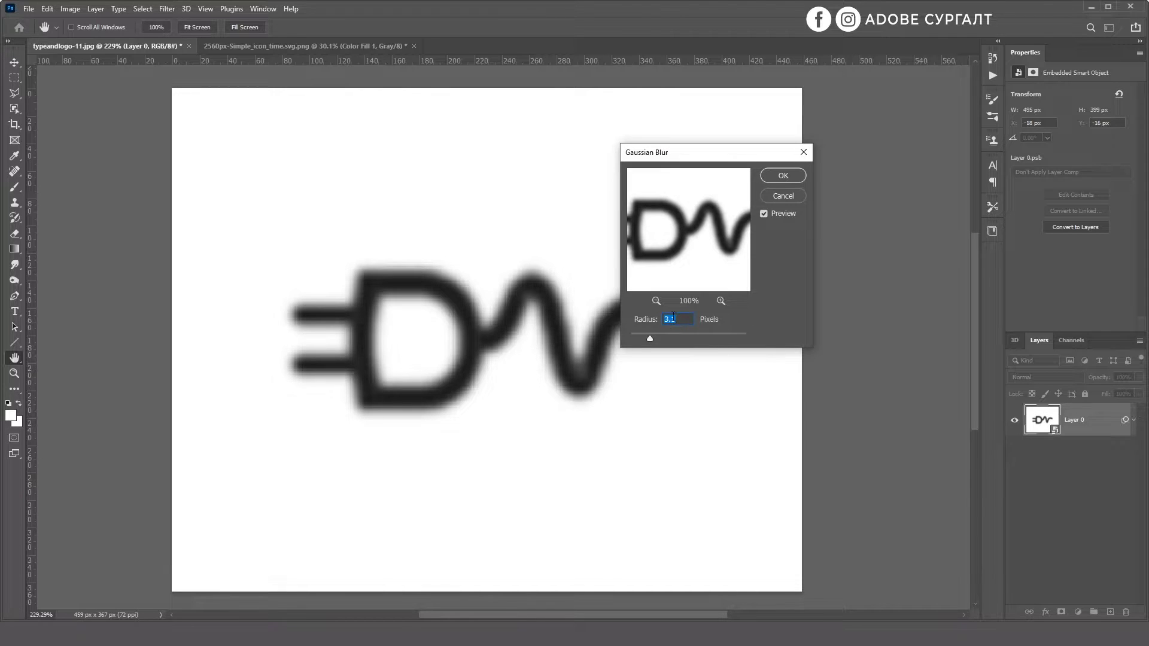
left_click(788, 176)
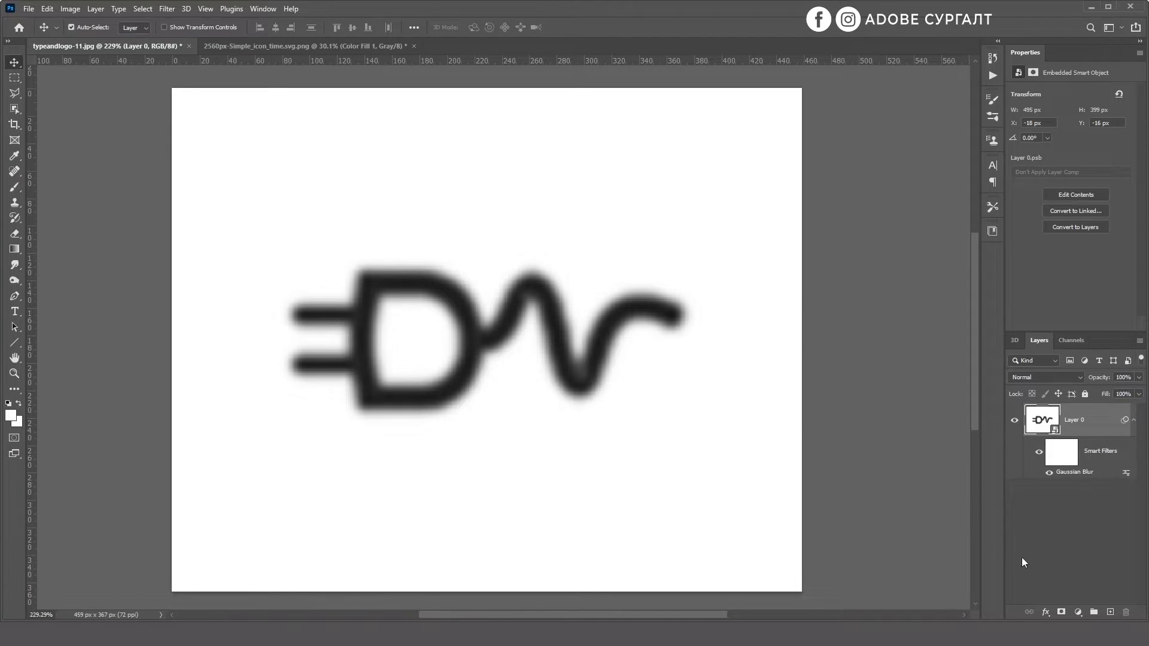
Step: Add a Curves adjustment layer and pull the white point close to the middle and the black point to input 114 to sharpen the logo's edges
left_click(1078, 612)
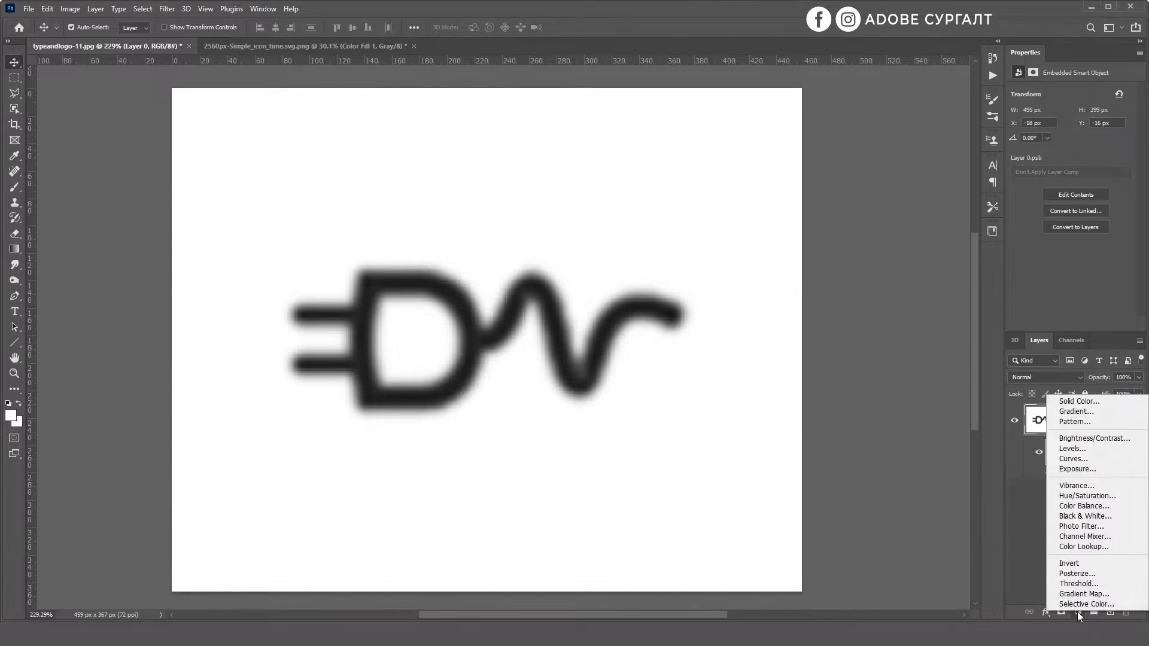
left_click(1092, 459)
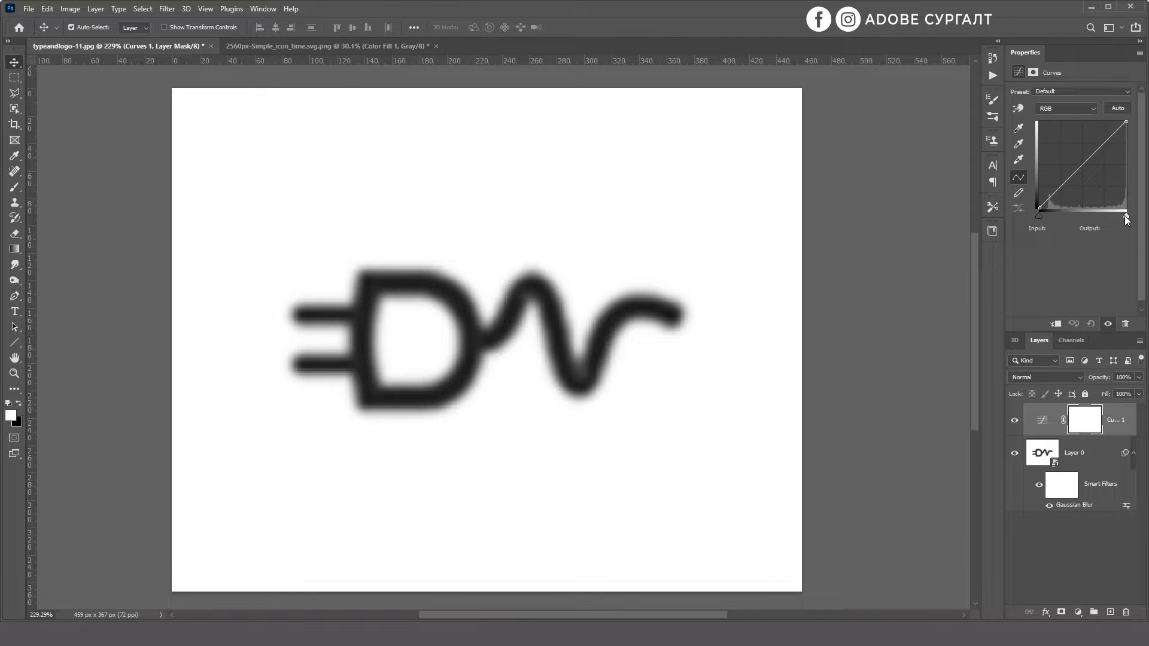
left_click_drag(1126, 217, 1078, 218)
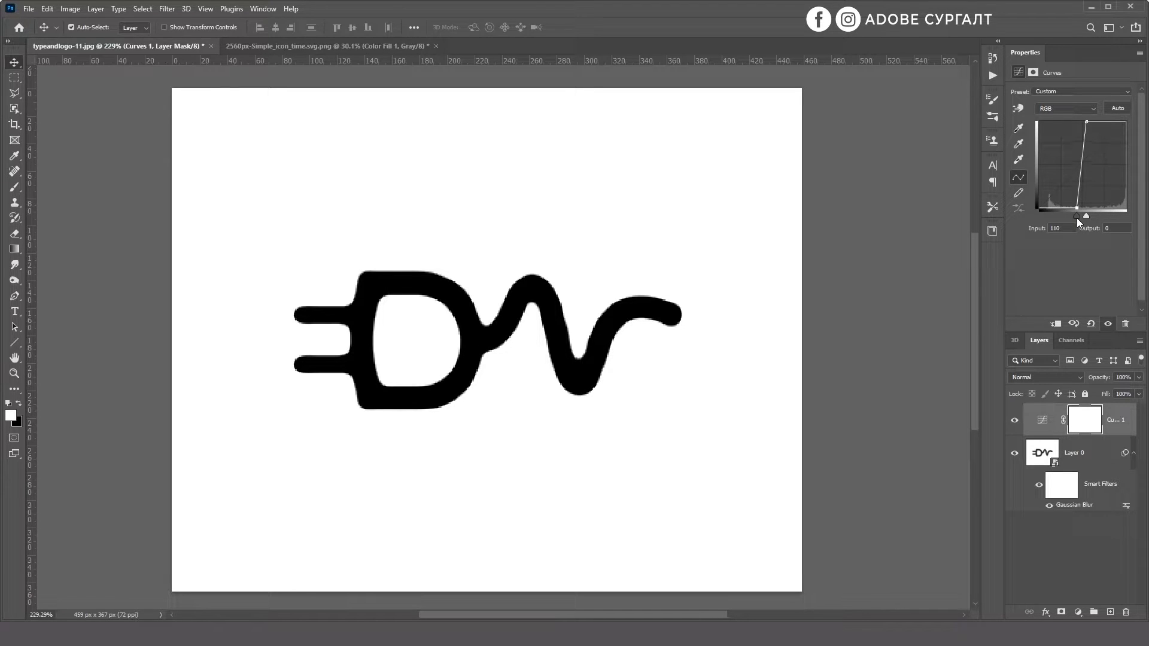
mouse_move(1076, 218)
left_mouse_down()
mouse_move(1047, 217)
mouse_move(1089, 217)
mouse_move(1079, 218)
left_mouse_up()
scroll(562, 382, "up", 5)
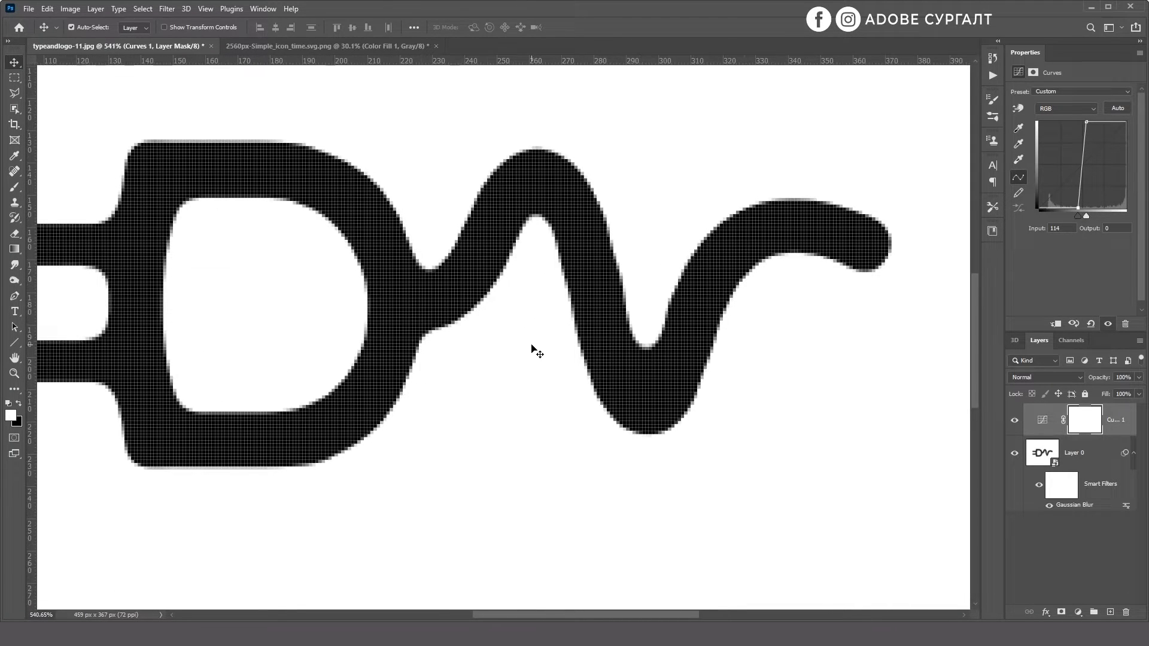
scroll(592, 328, "down", 3)
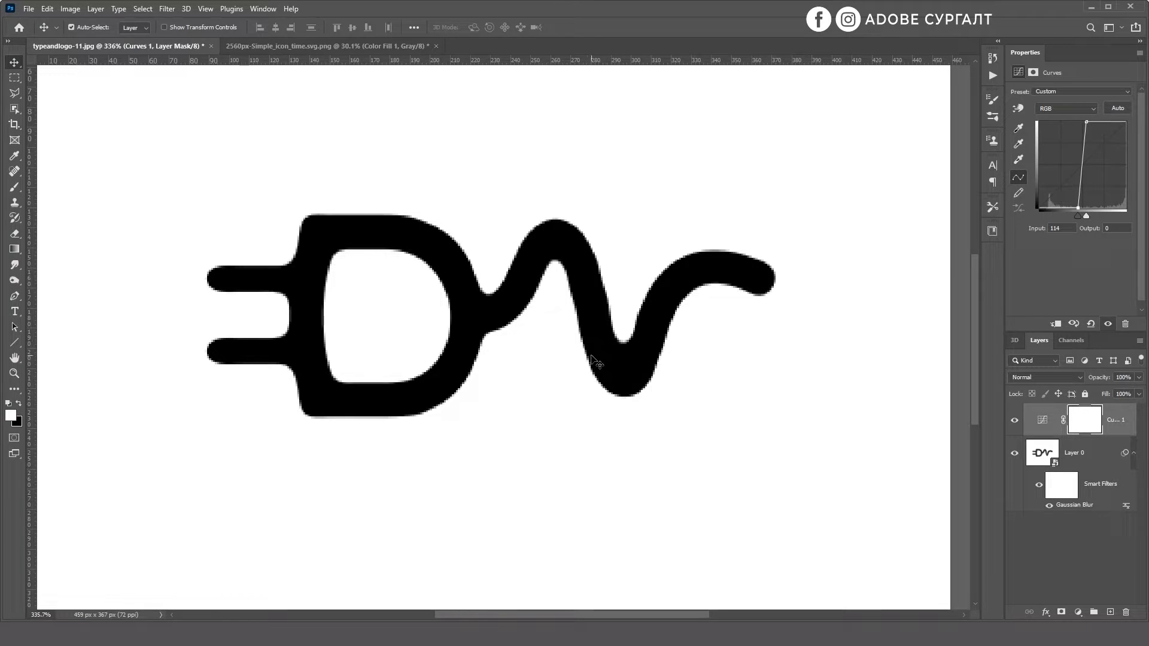
Step: Reopen the Gaussian Blur smart filter on Layer 0 and set its radius to 4.5 pixels
left_click(617, 431)
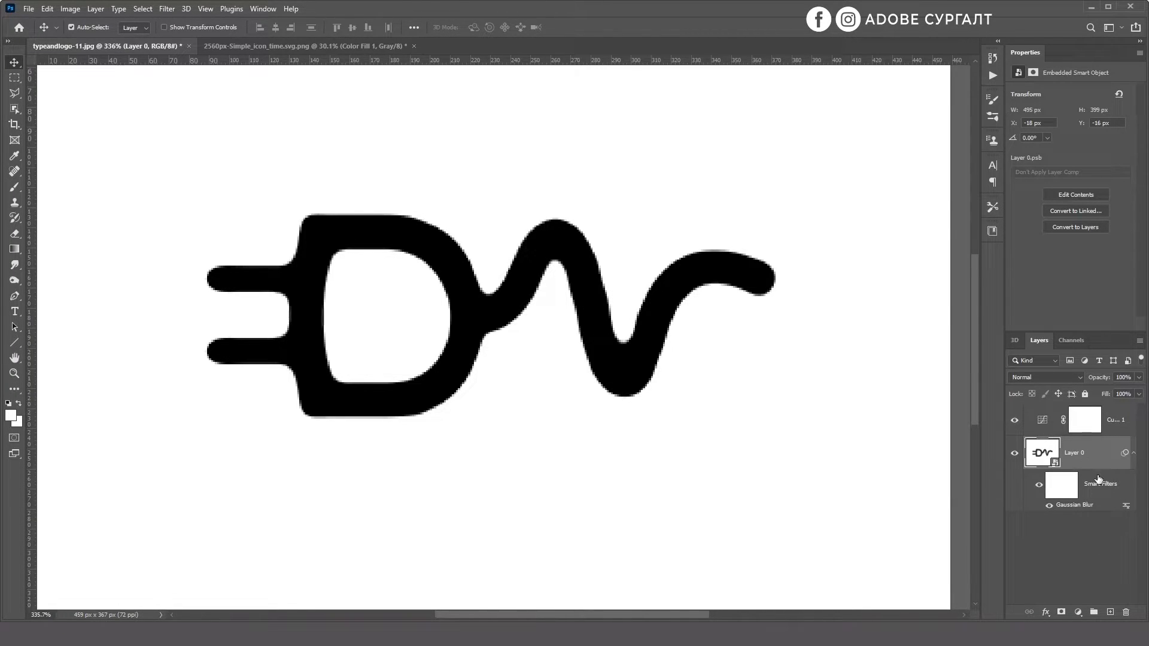
double_click(1085, 506)
left_click_drag(649, 339, 654, 339)
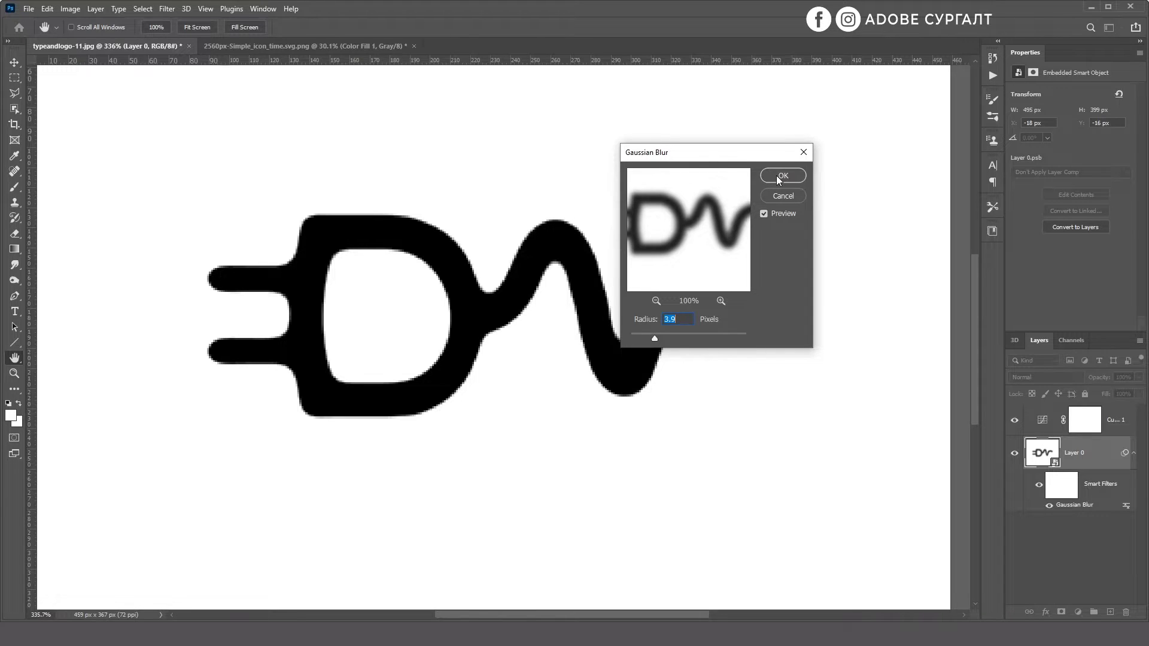
left_click_drag(660, 340, 660, 340)
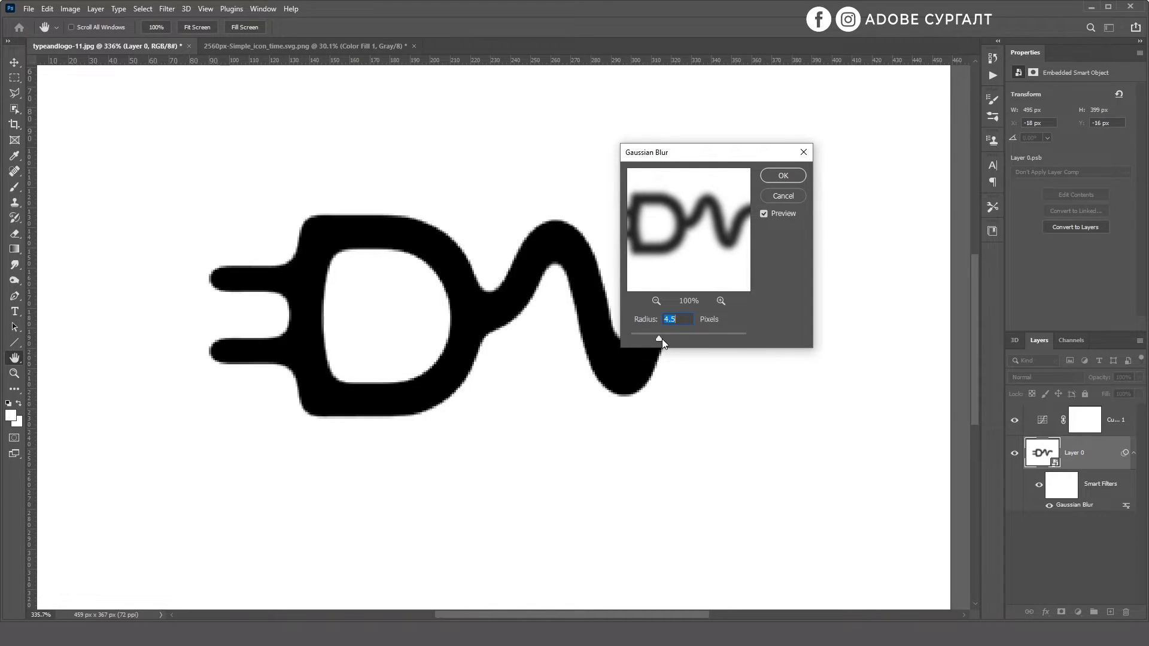
left_click(778, 182)
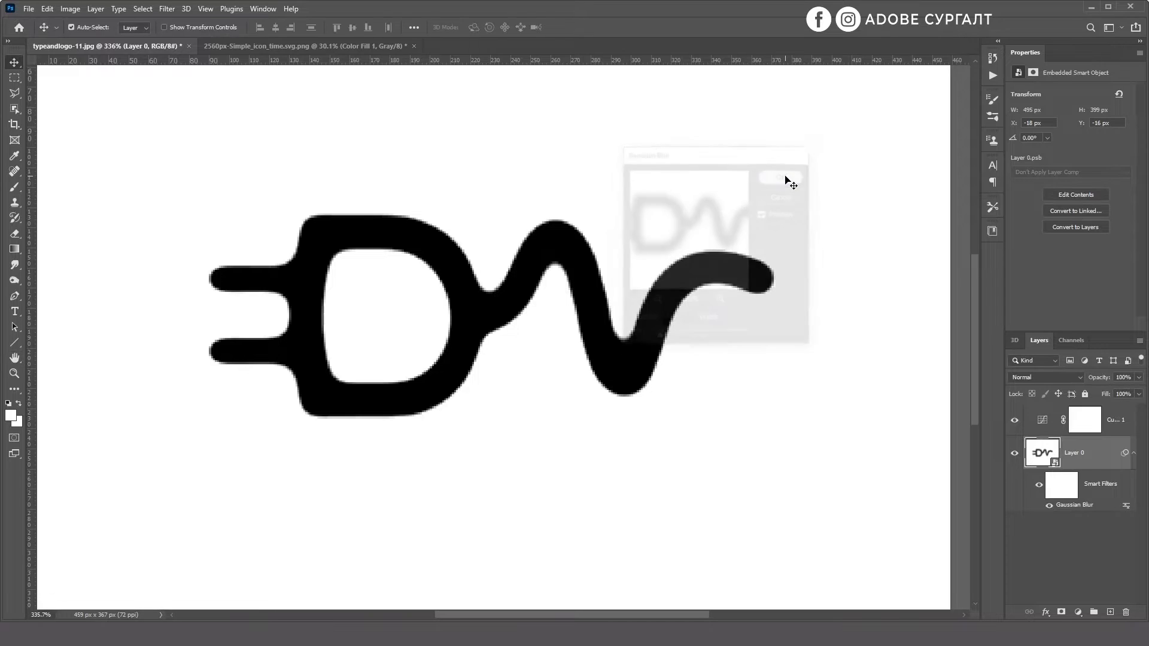
Step: Merge the Curves adjustment layer down into Layer 0
left_click(1071, 426)
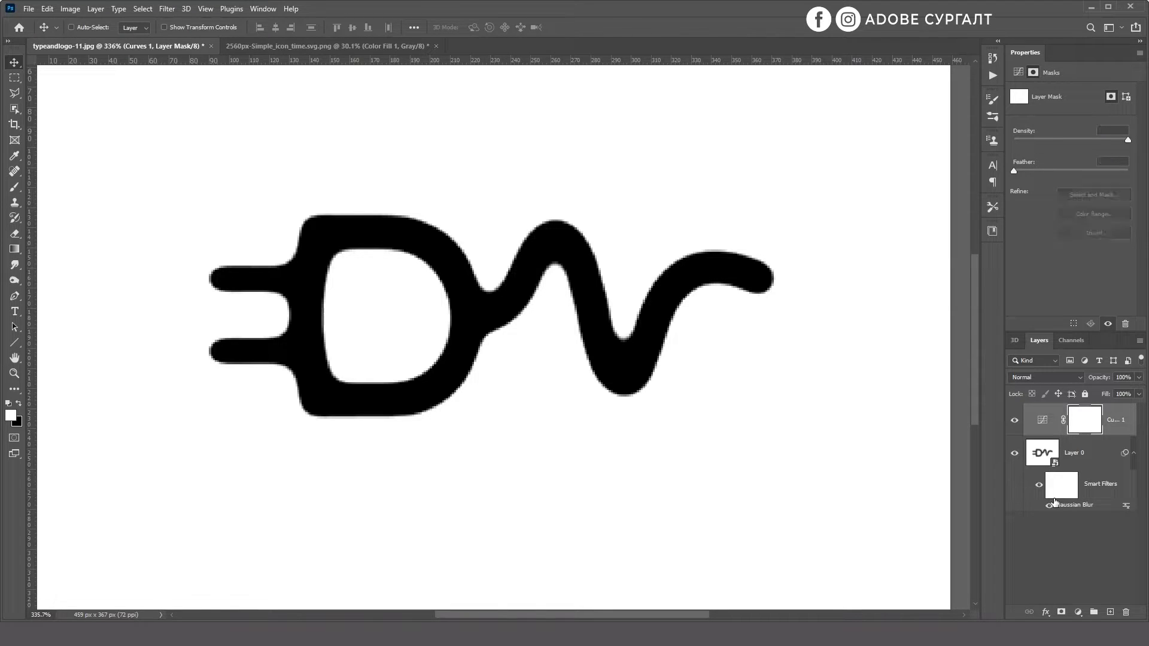
key("ctrl+e")
scroll(615, 377, "down", 6)
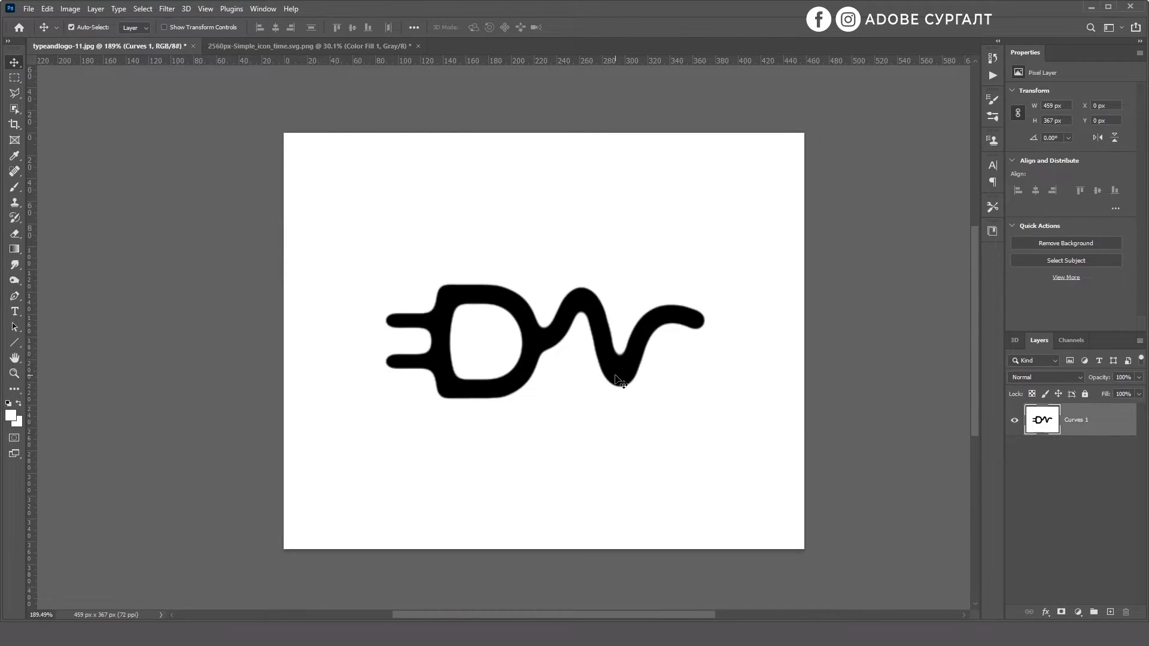
scroll(617, 379, "up", 3)
scroll(610, 374, "down", 4)
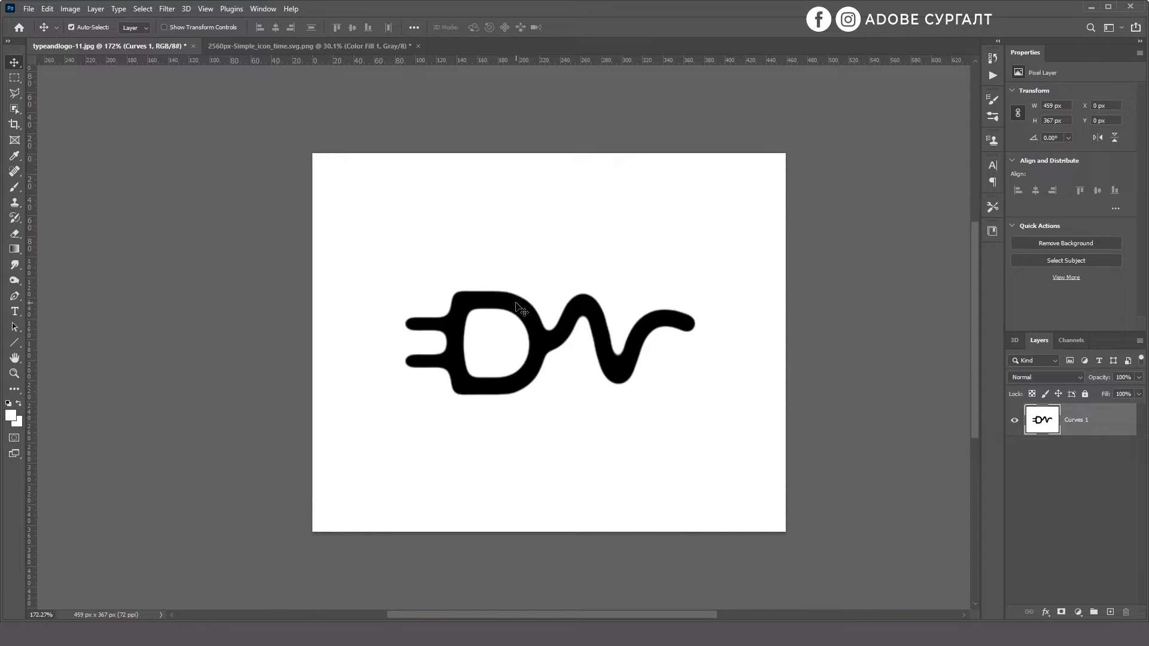
Step: Switch to the clock icon document and examine the edges of the ring and hands up close
left_click(338, 47)
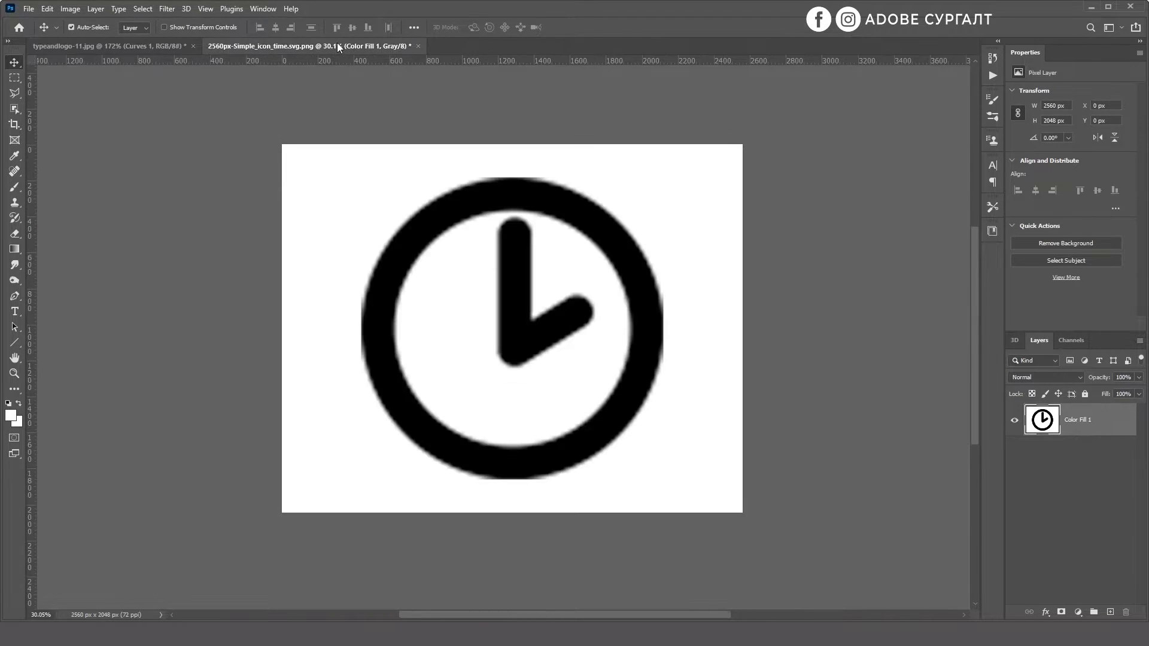
scroll(570, 460, "up", 2)
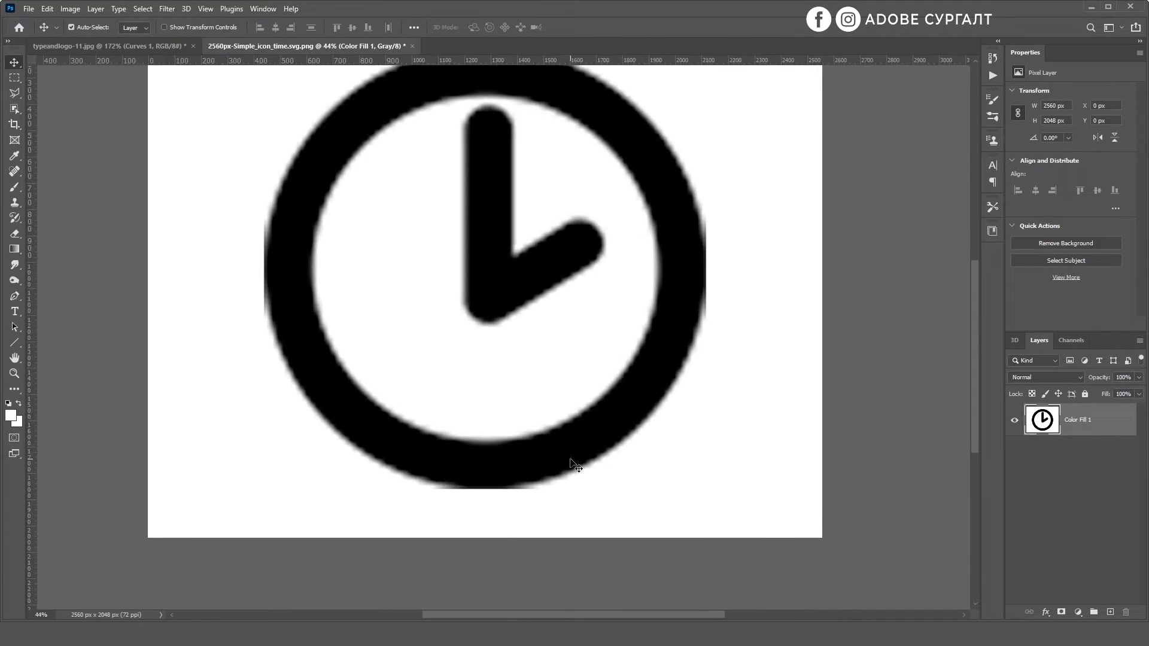
scroll(570, 460, "down", 2)
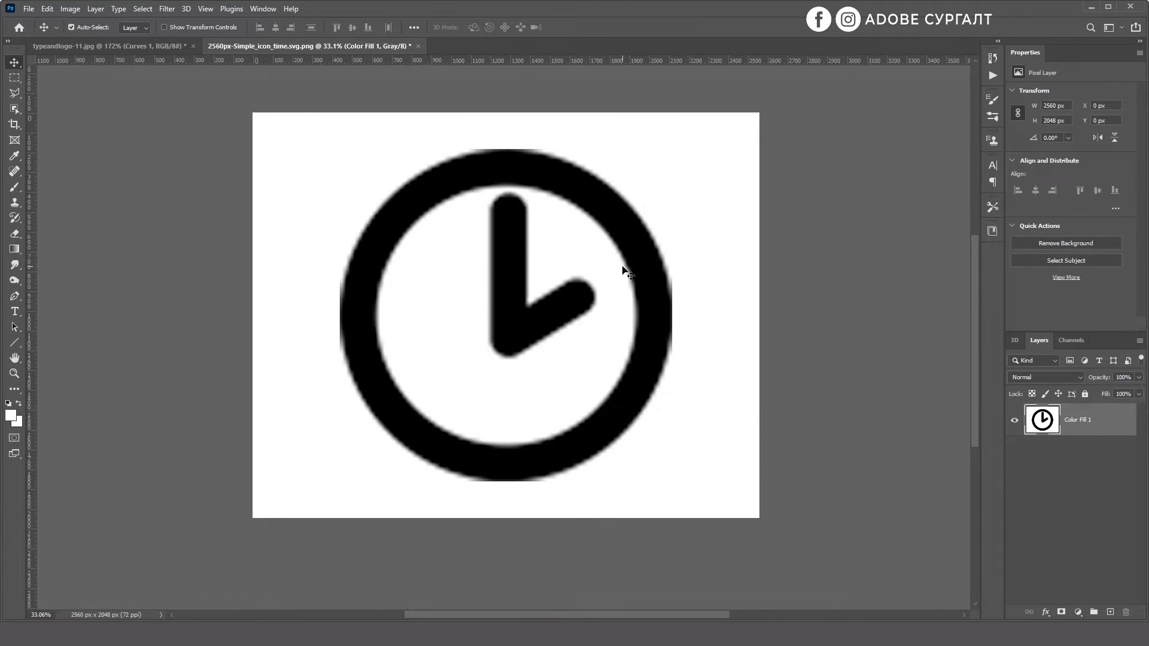
scroll(377, 237, "up", 4)
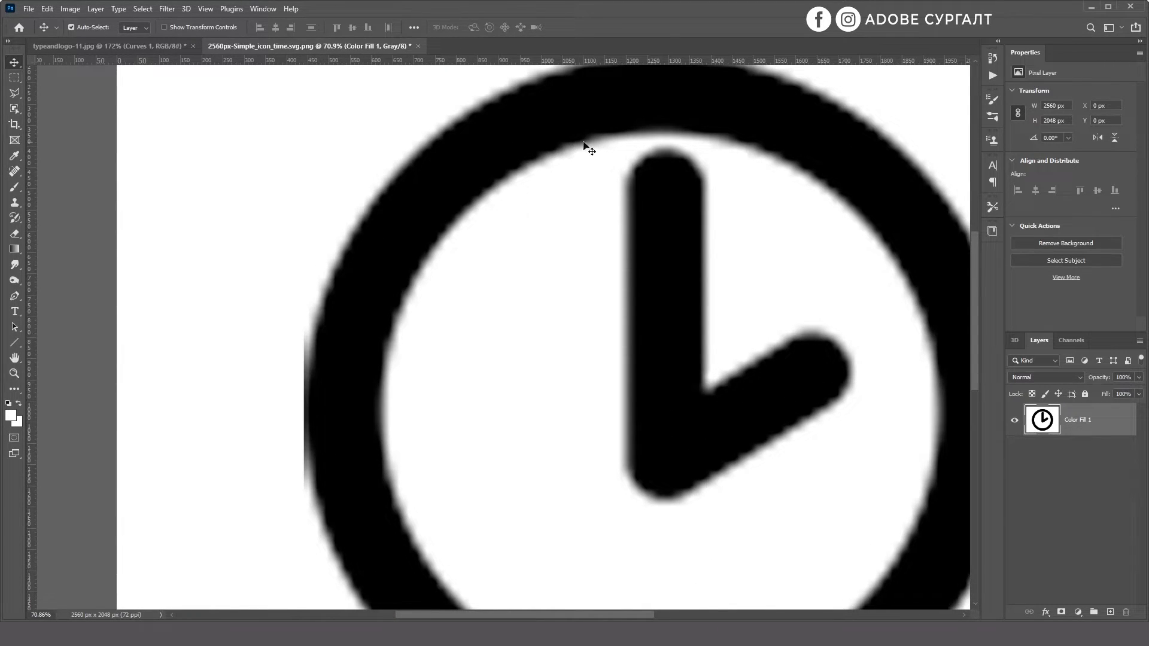
scroll(724, 146, "down", 3)
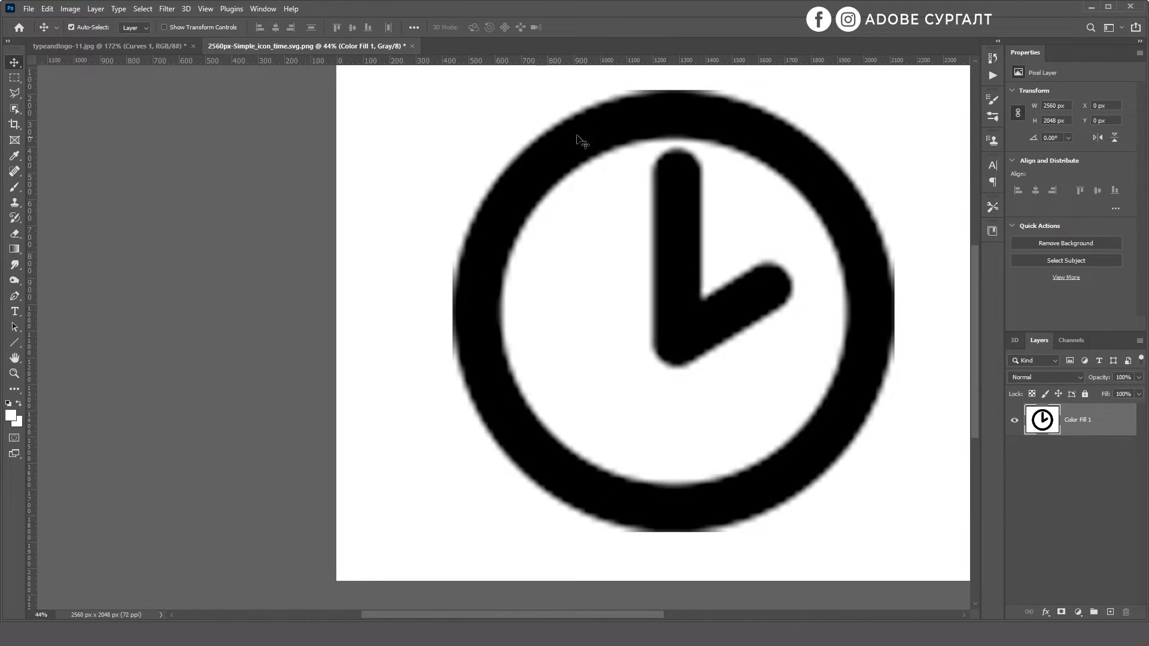
scroll(515, 123, "down", 1)
scroll(687, 210, "up", 1)
scroll(675, 216, "down", 1)
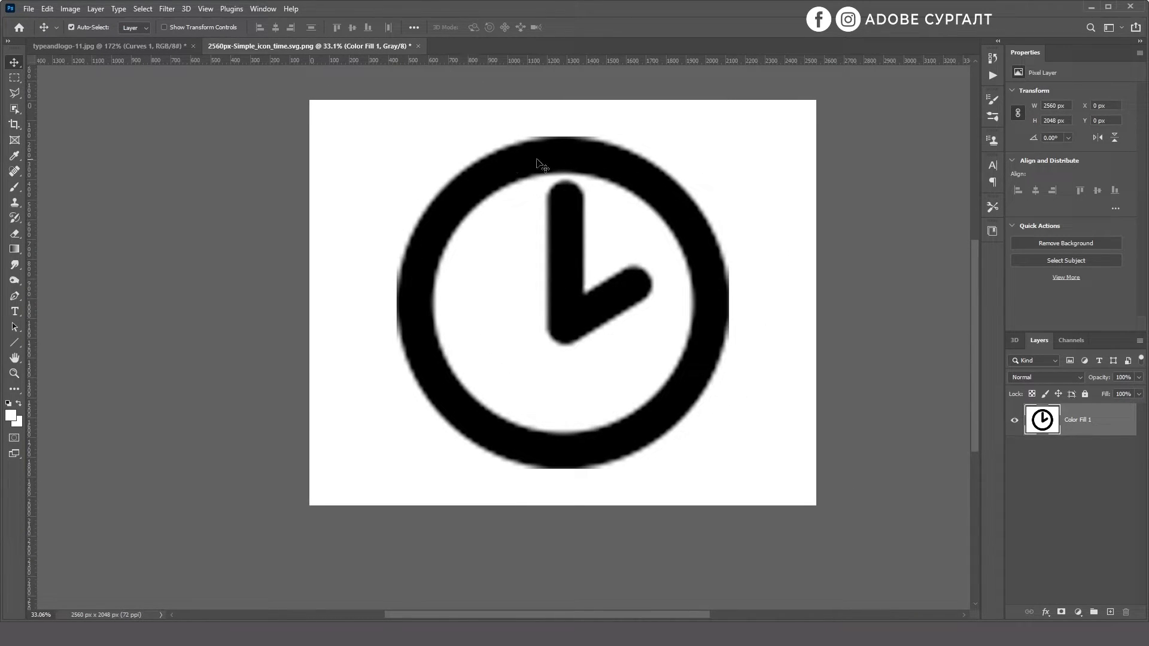
Step: Resample the clock image to a resolution of 300 pixels/inch using Bicubic Smoother (enlargement)
left_click(68, 9)
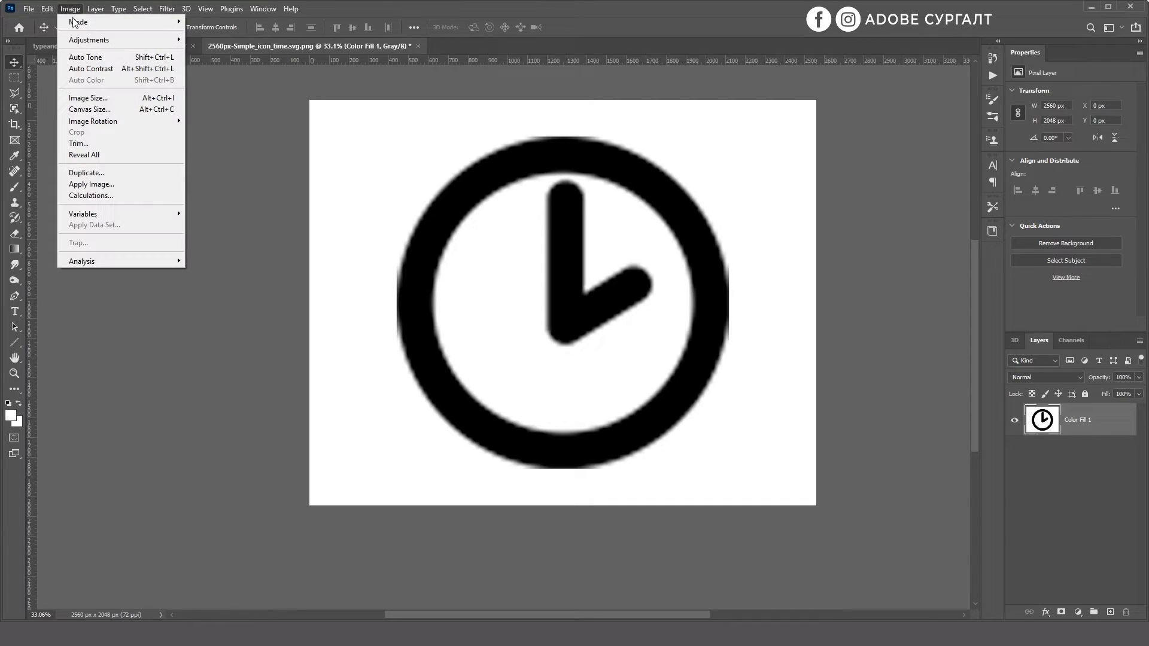
left_click(96, 100)
left_click_drag(612, 132, 530, 148)
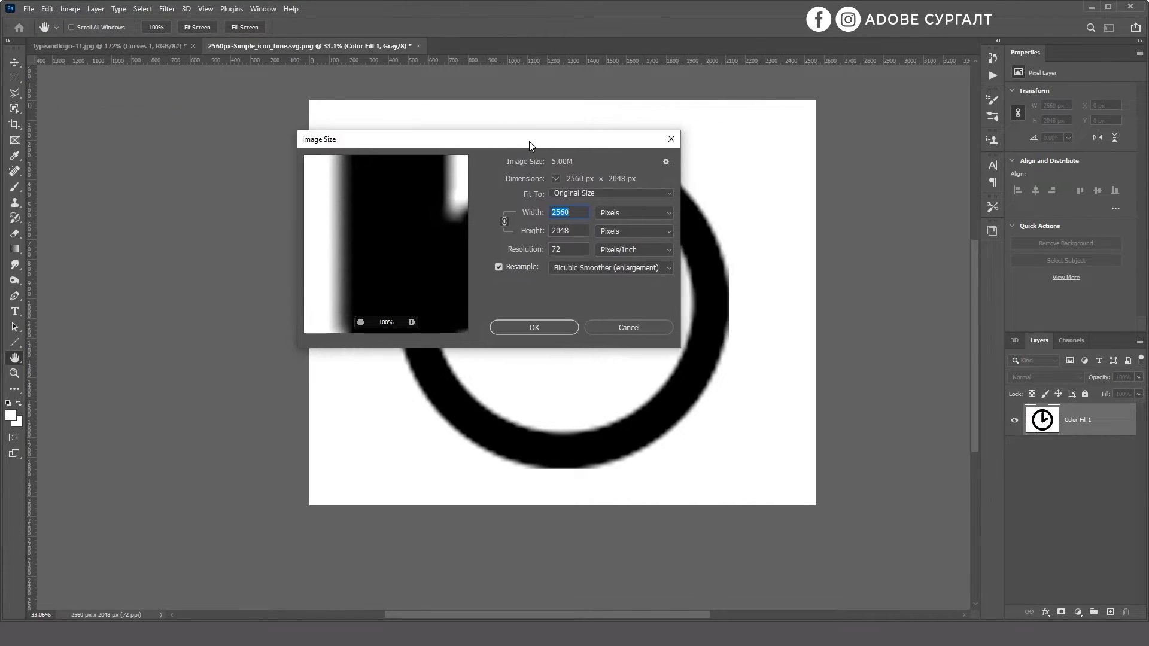
double_click(578, 251)
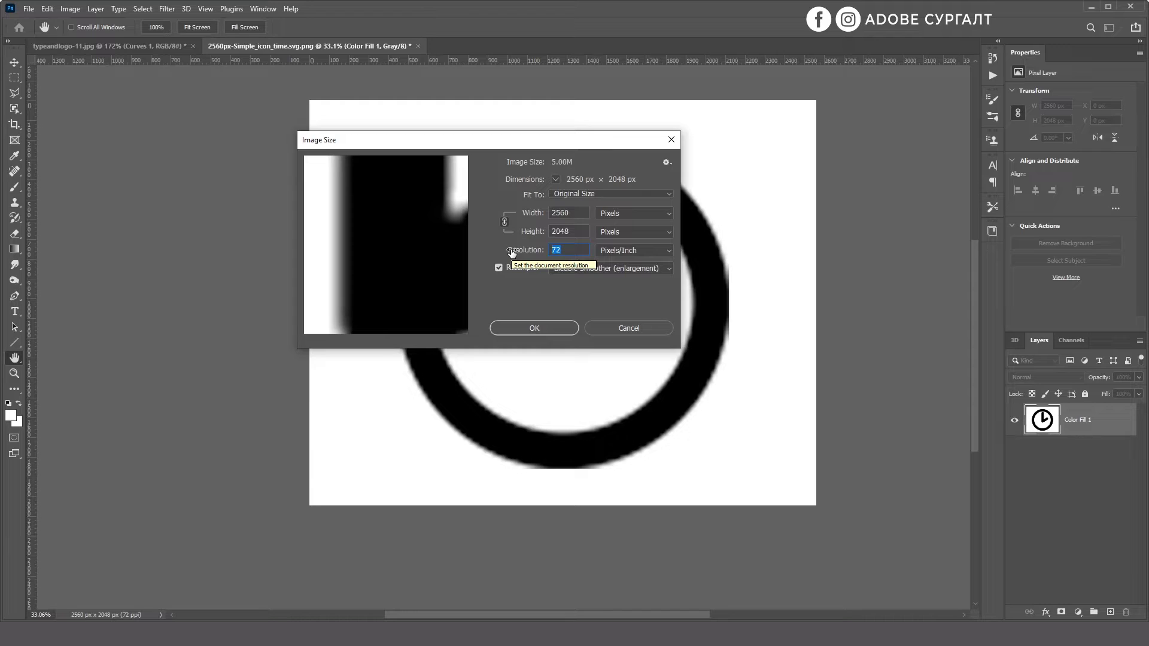
type("500")
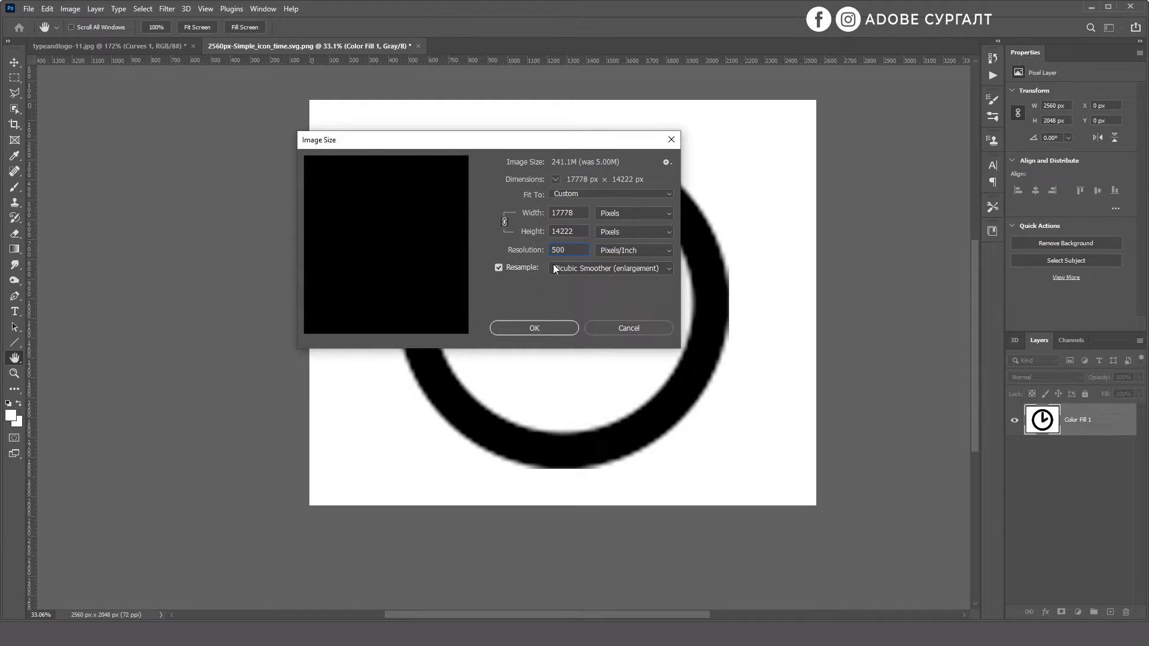
key("BackSpace")
key("BackSpace")
type("300")
key("BackSpace")
key("BackSpace")
key("BackSpace")
key("BackSpace")
type("300")
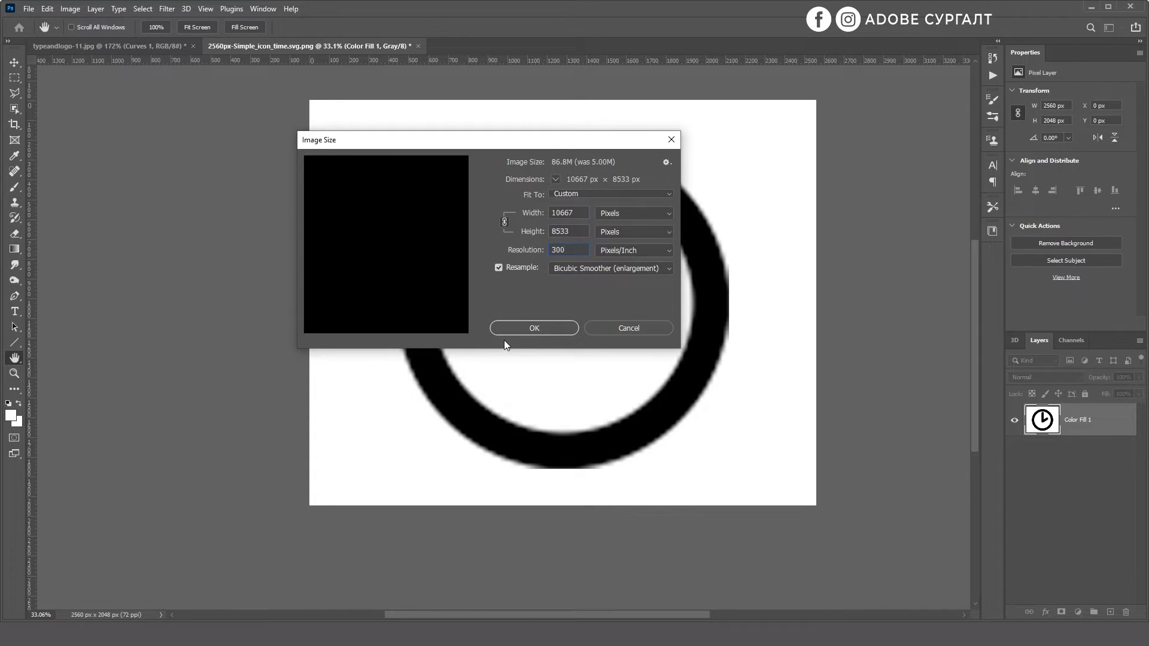
left_click(525, 329)
scroll(590, 339, "down", 3)
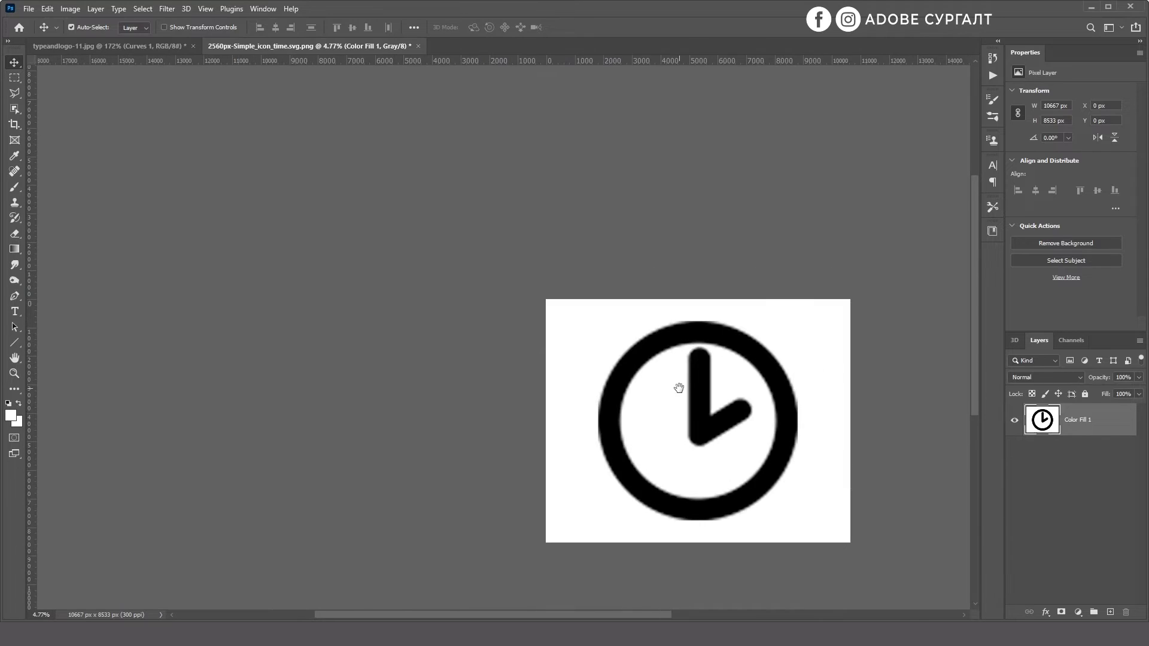
Step: Convert the Color Fill 1 layer to a smart object and apply a Gaussian Blur with a 7.4 pixel radius
right_click(1091, 425)
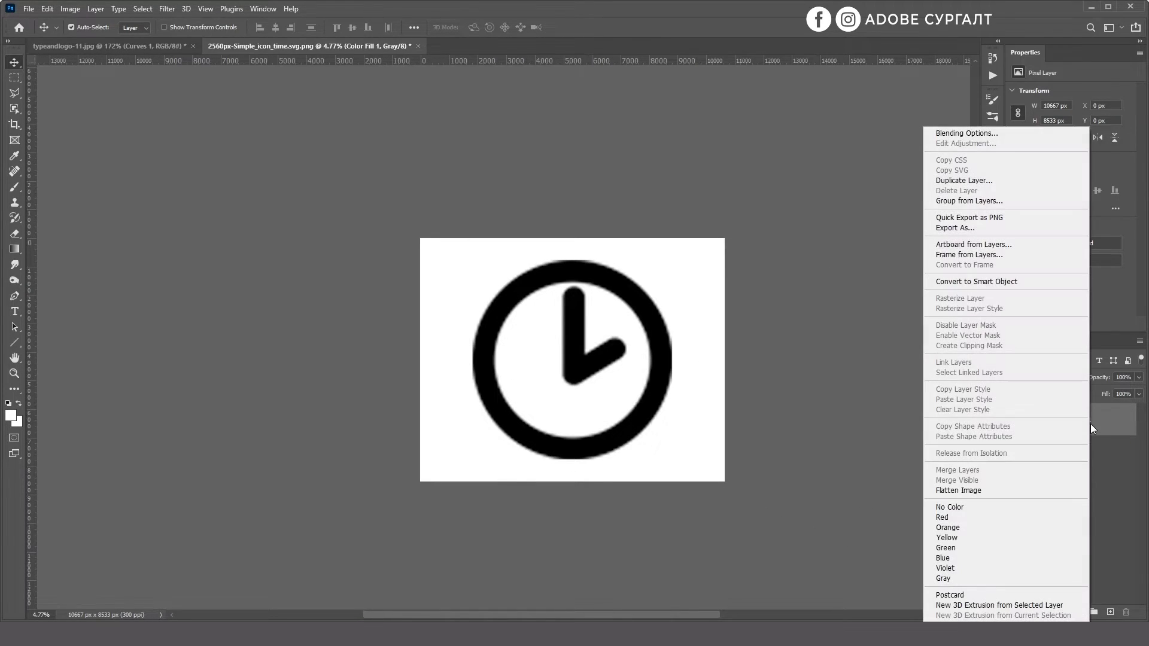
left_click(982, 281)
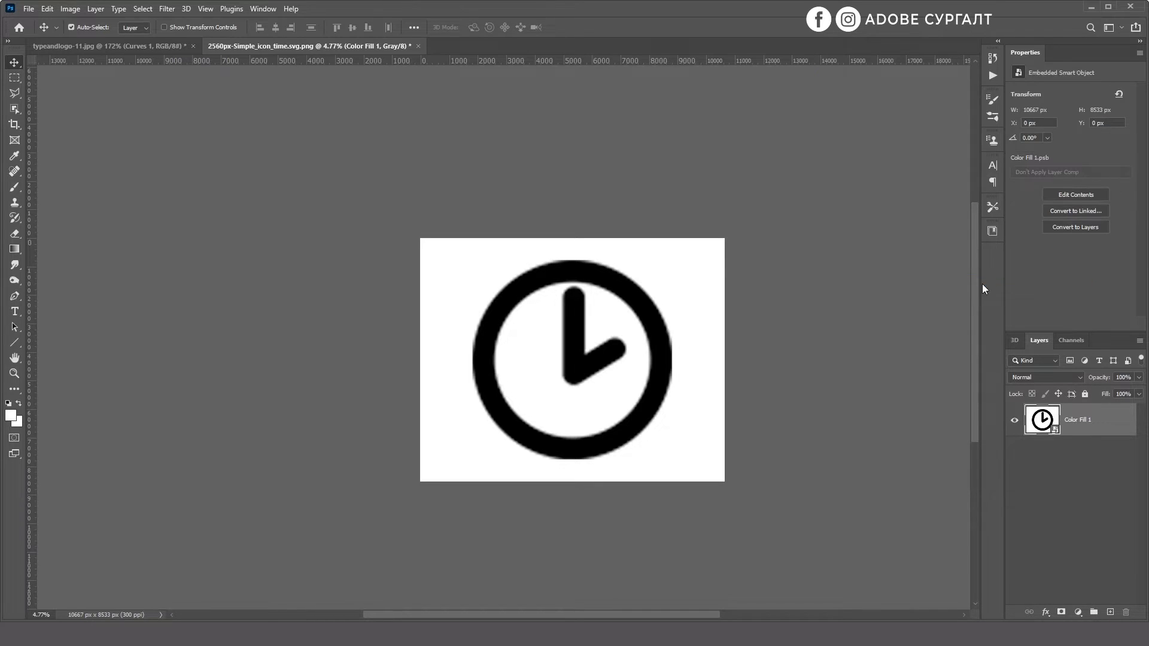
left_click(169, 9)
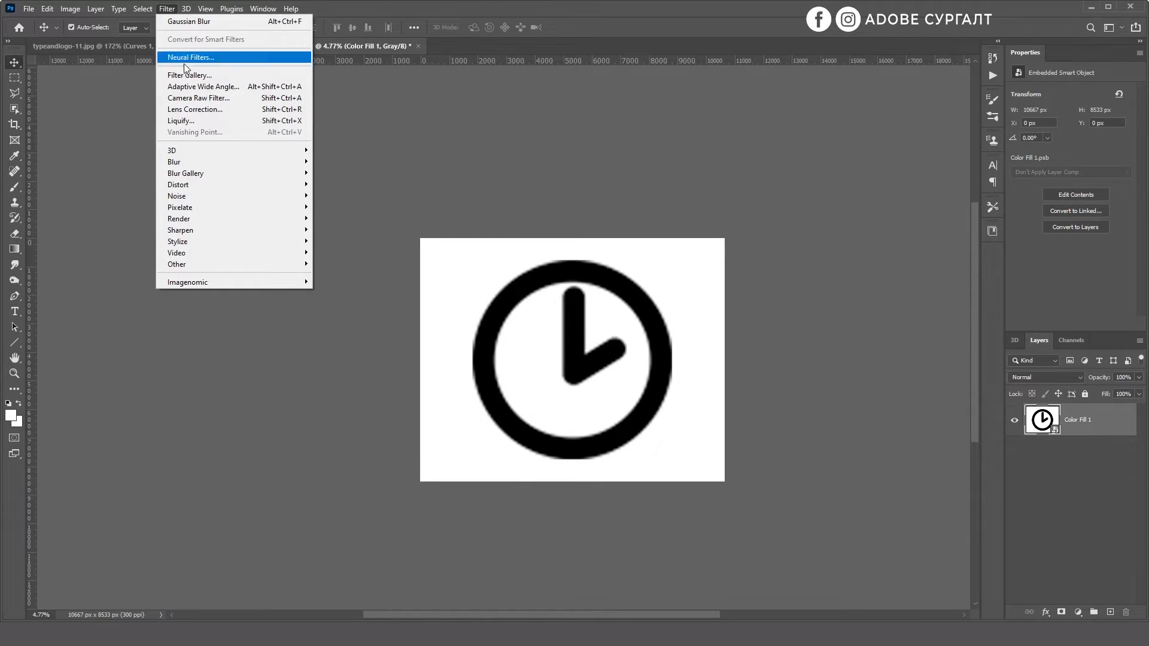
mouse_move(200, 165)
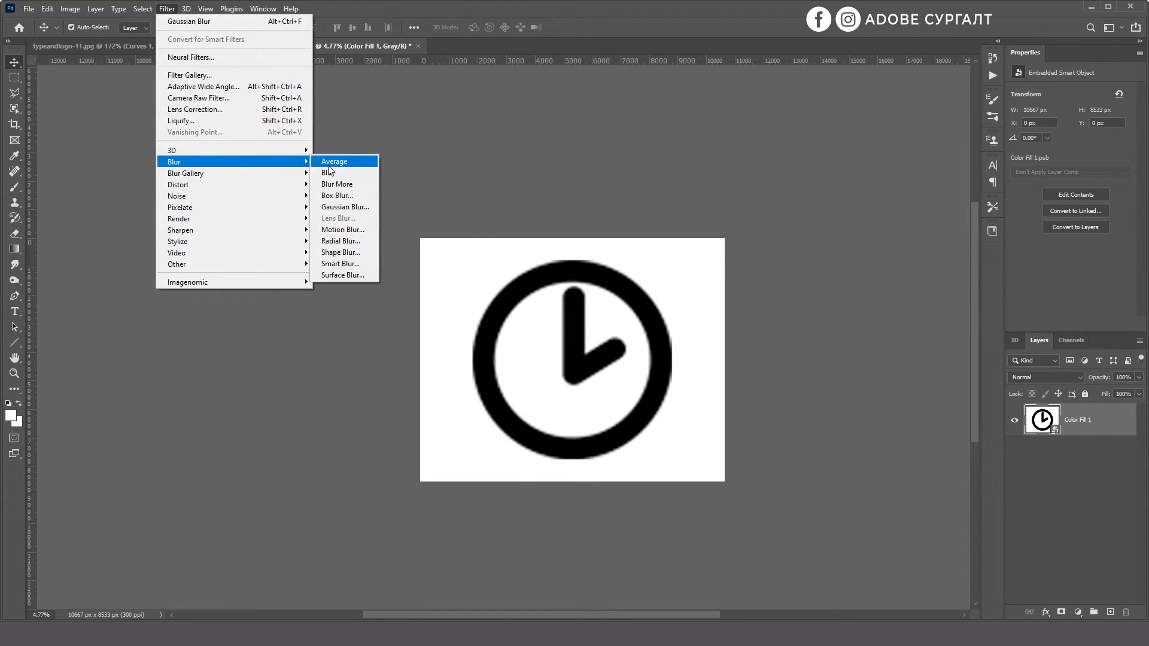
left_click(334, 208)
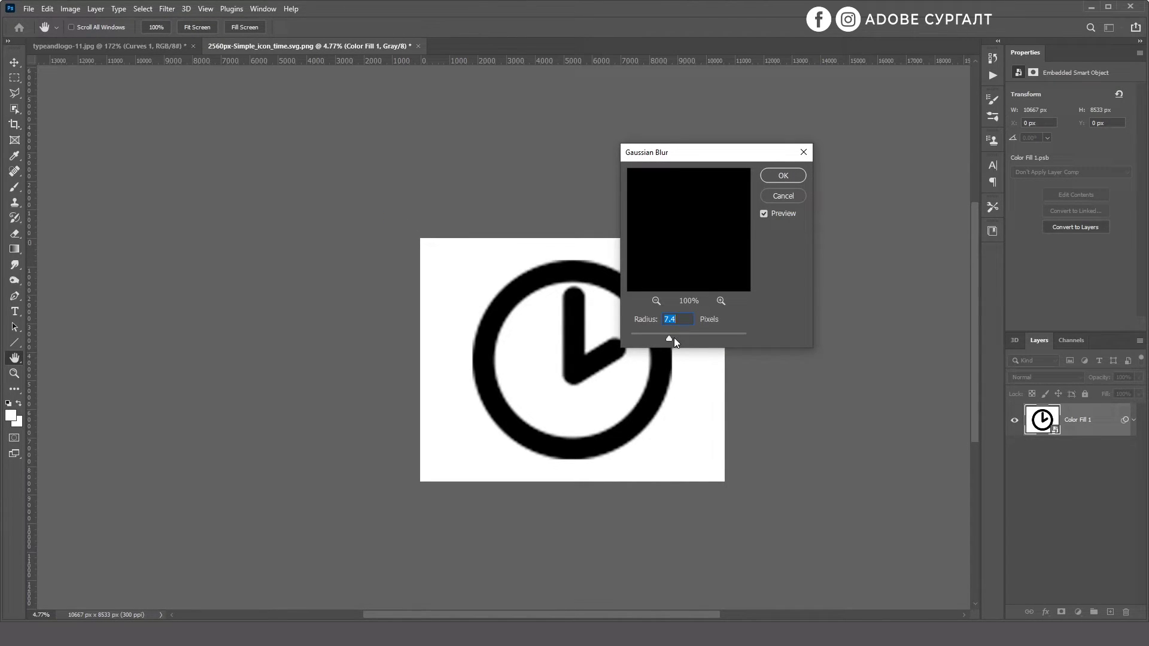
left_click(792, 175)
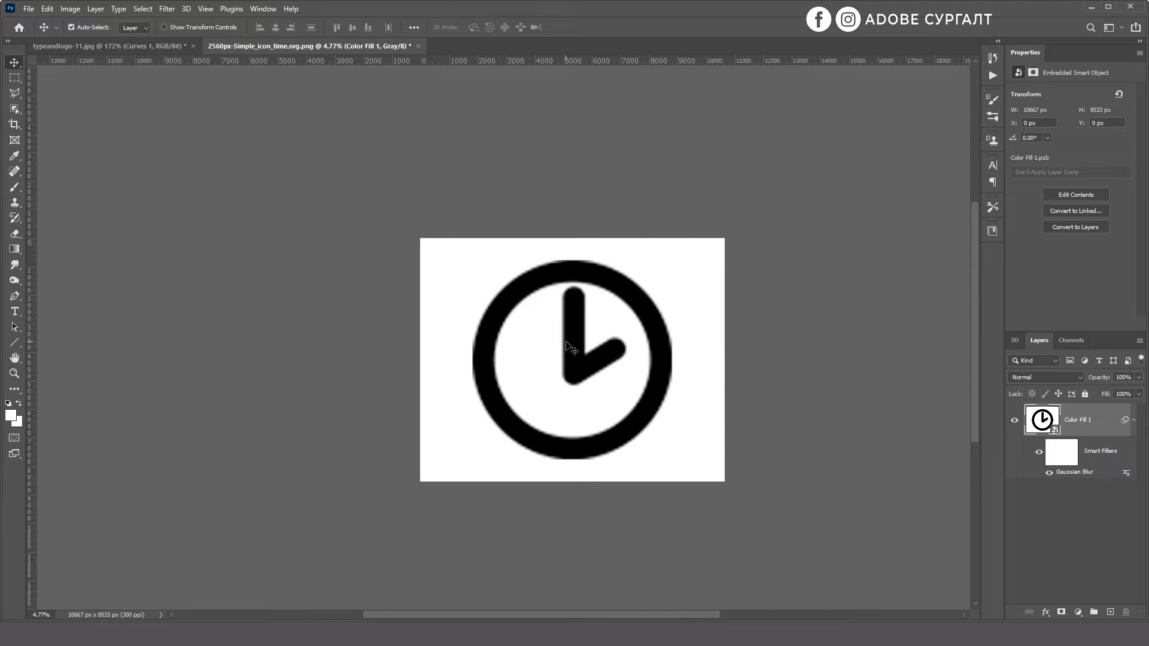
Step: Add a Curves adjustment layer and steepen its curve by moving both endpoints inward, with the zero-output point at input 38
left_click(1079, 613)
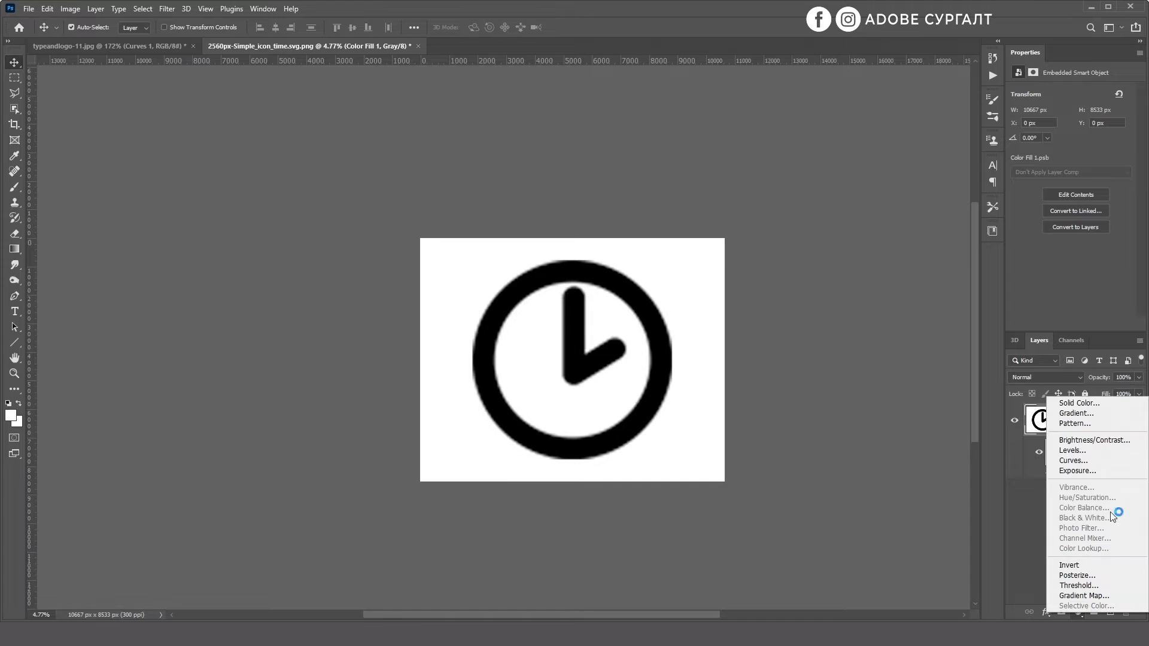
left_click(1085, 461)
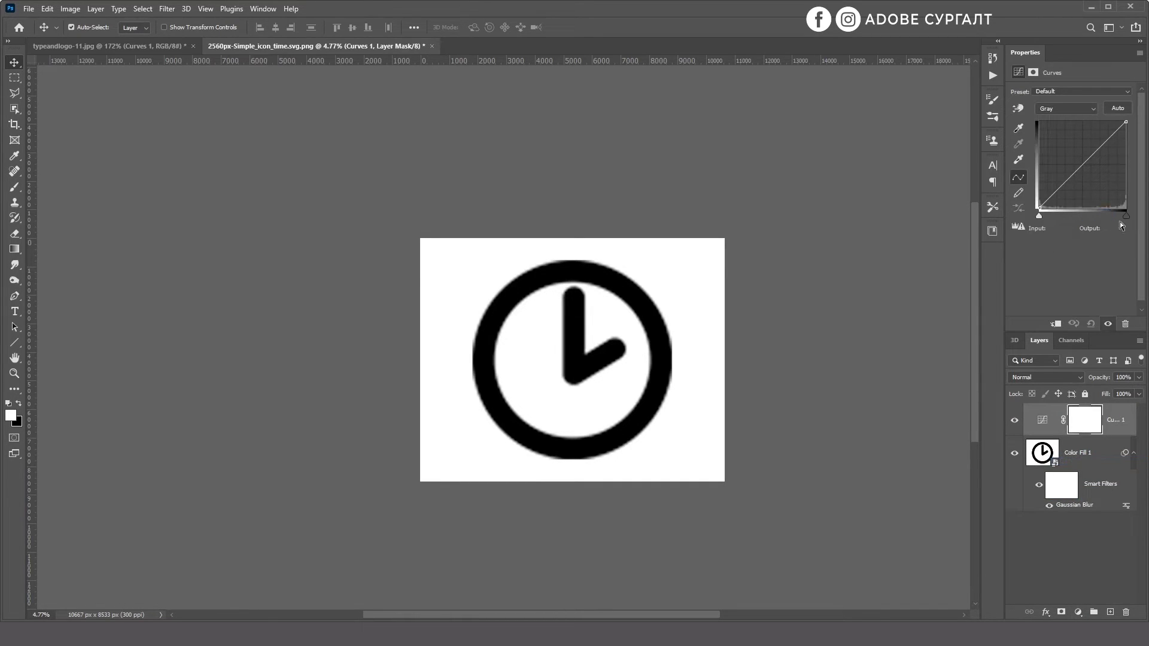
left_click_drag(1127, 216, 1072, 218)
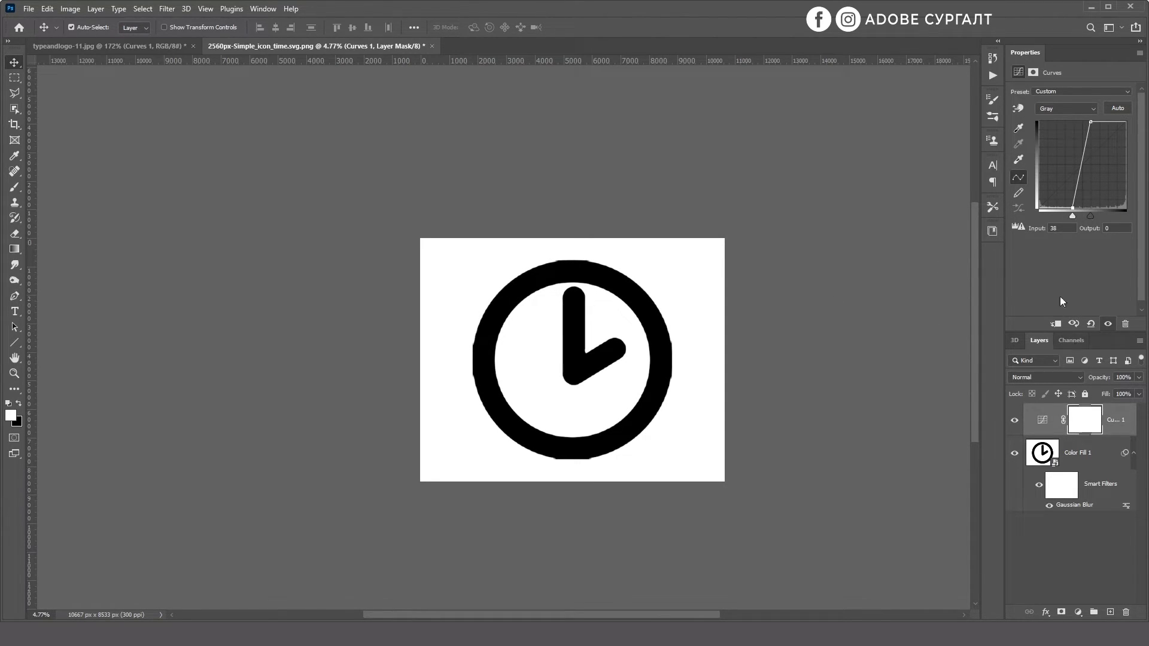
Step: Check the clock's edges up close and raise the Gaussian Blur smart filter's radius to 36.0 pixels
scroll(674, 293, "up", 5)
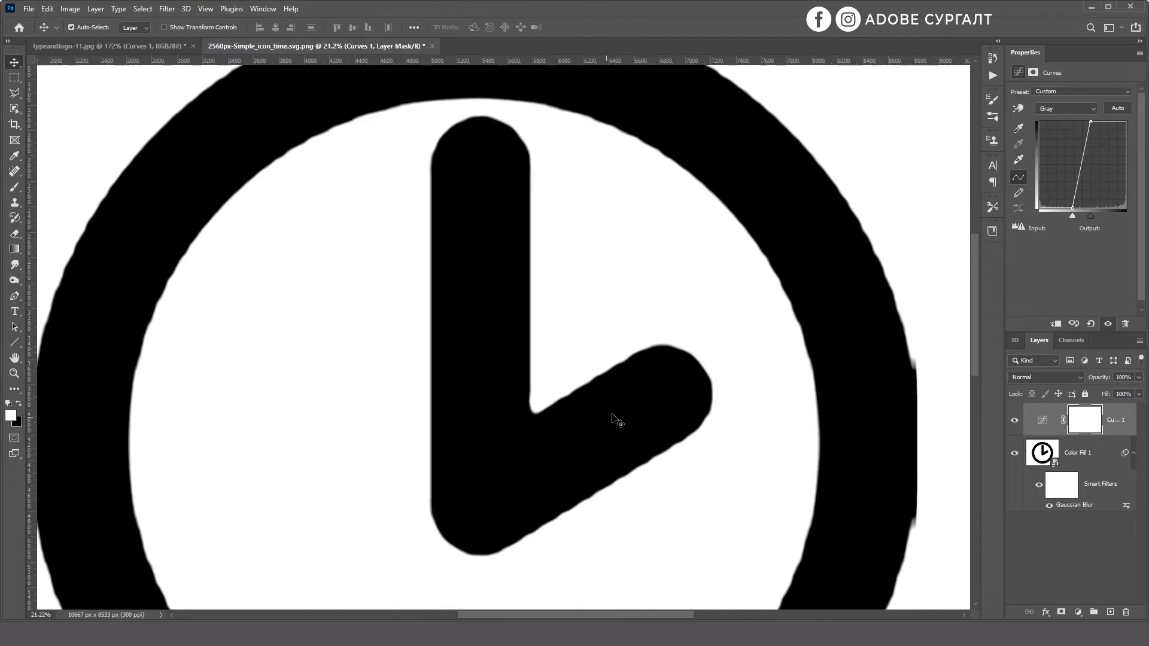
scroll(617, 419, "up", 2)
left_click_drag(585, 408, 554, 325)
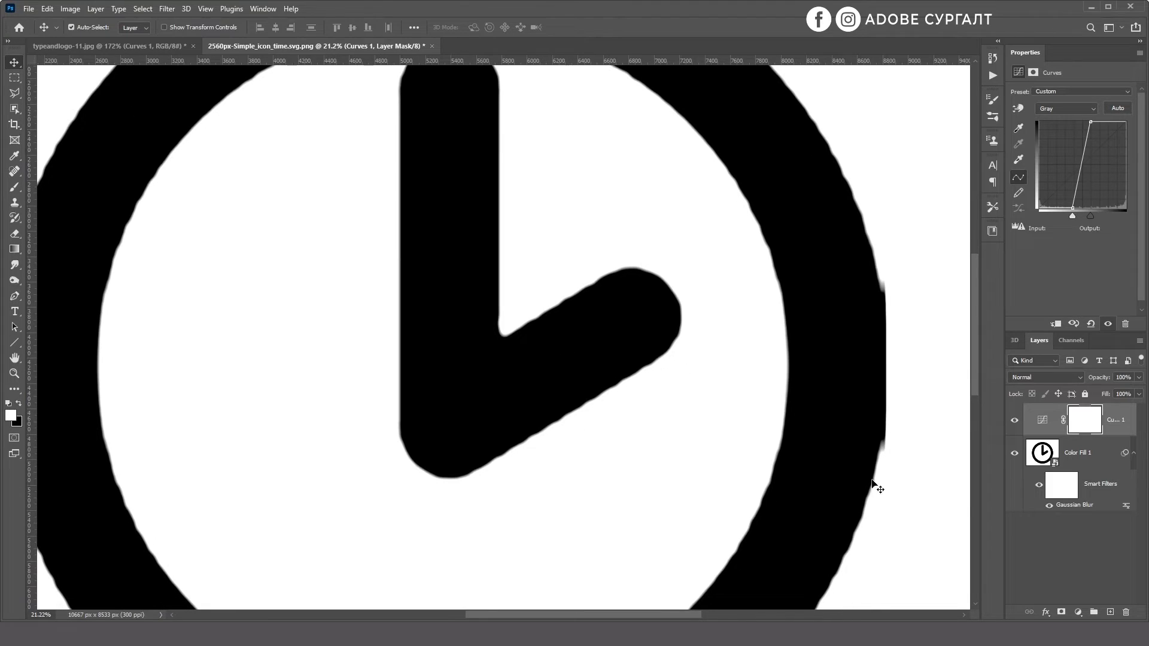
double_click(1074, 505)
left_click_drag(672, 338, 688, 337)
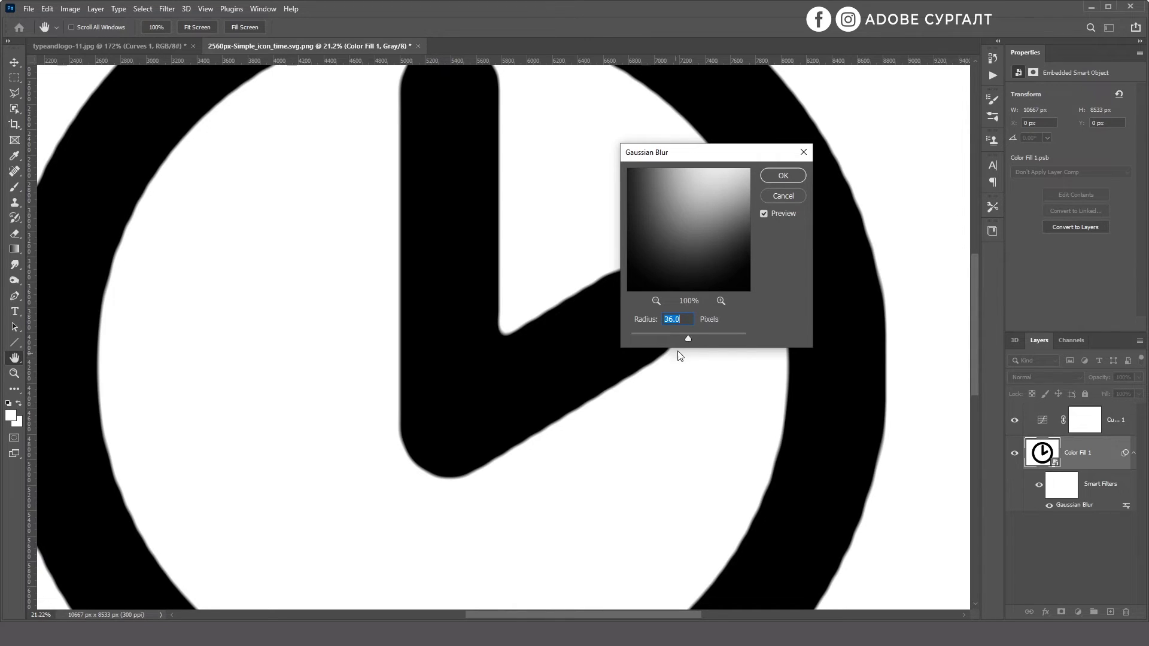
left_click(775, 182)
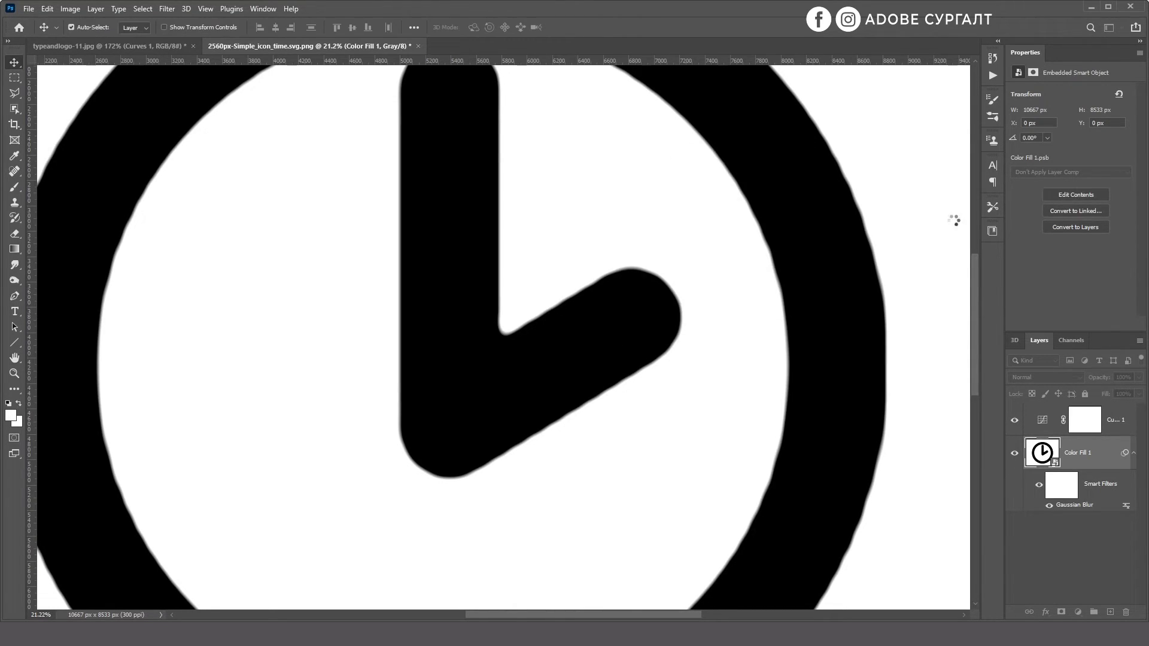
Step: Steepen the Curves adjustment further, placing the full-output point at input 50, and merge all visible layers
left_click(1042, 423)
left_click_drag(1072, 217, 1082, 215)
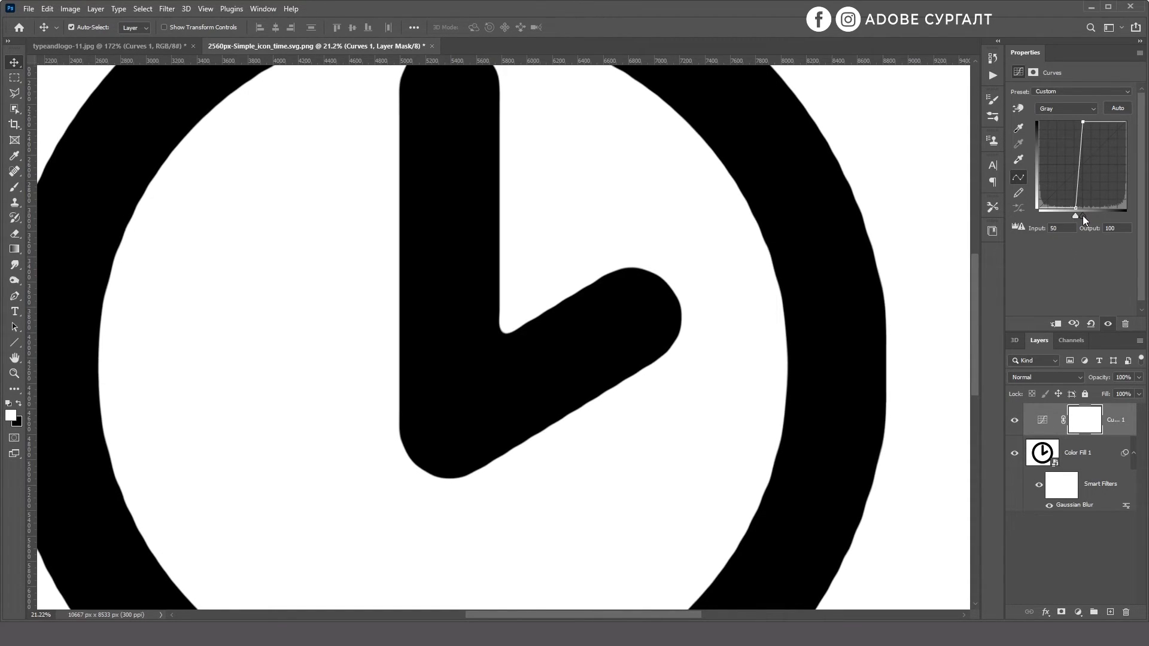
scroll(892, 217, "down", 4)
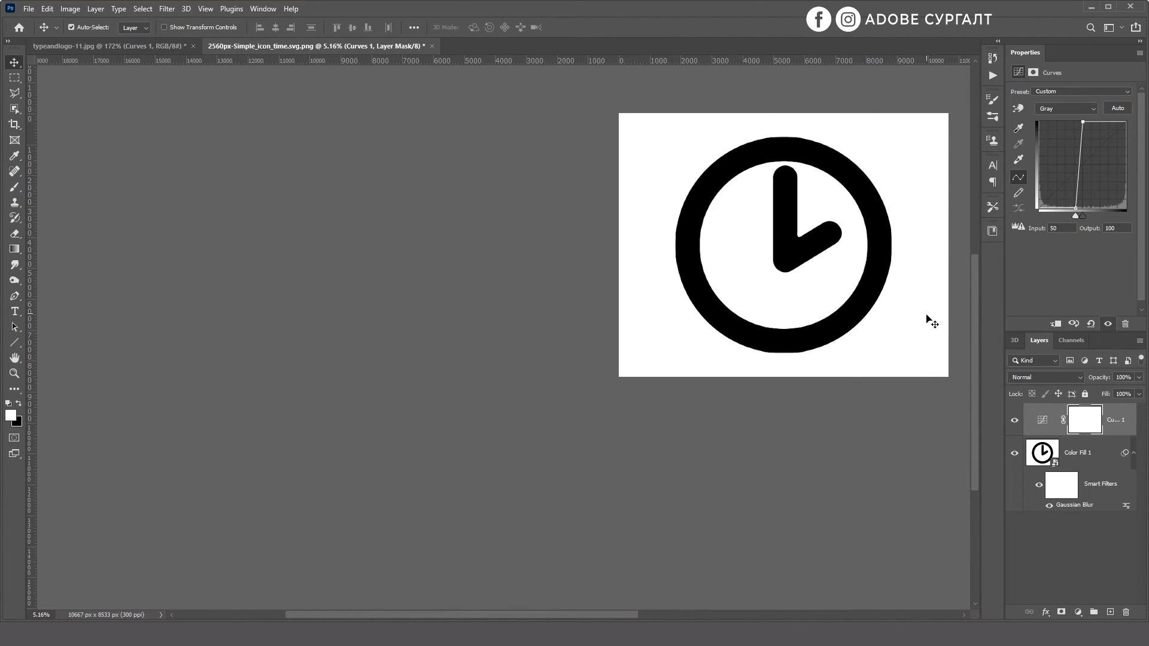
scroll(717, 353, "right", 3)
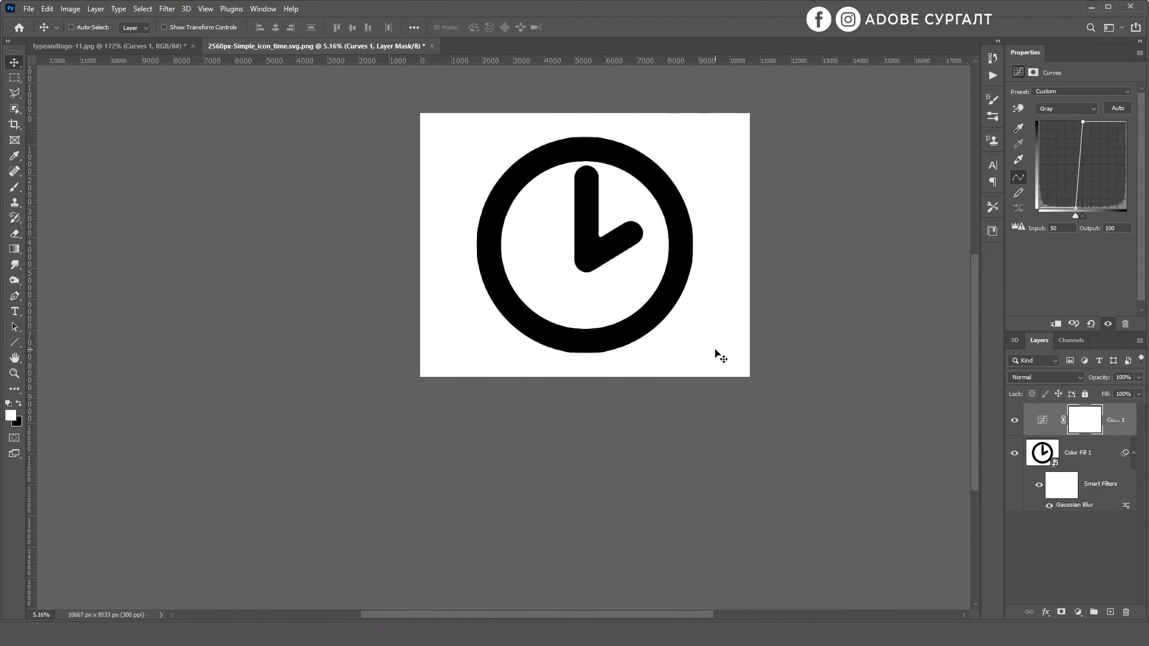
key("ctrl+shift+e")
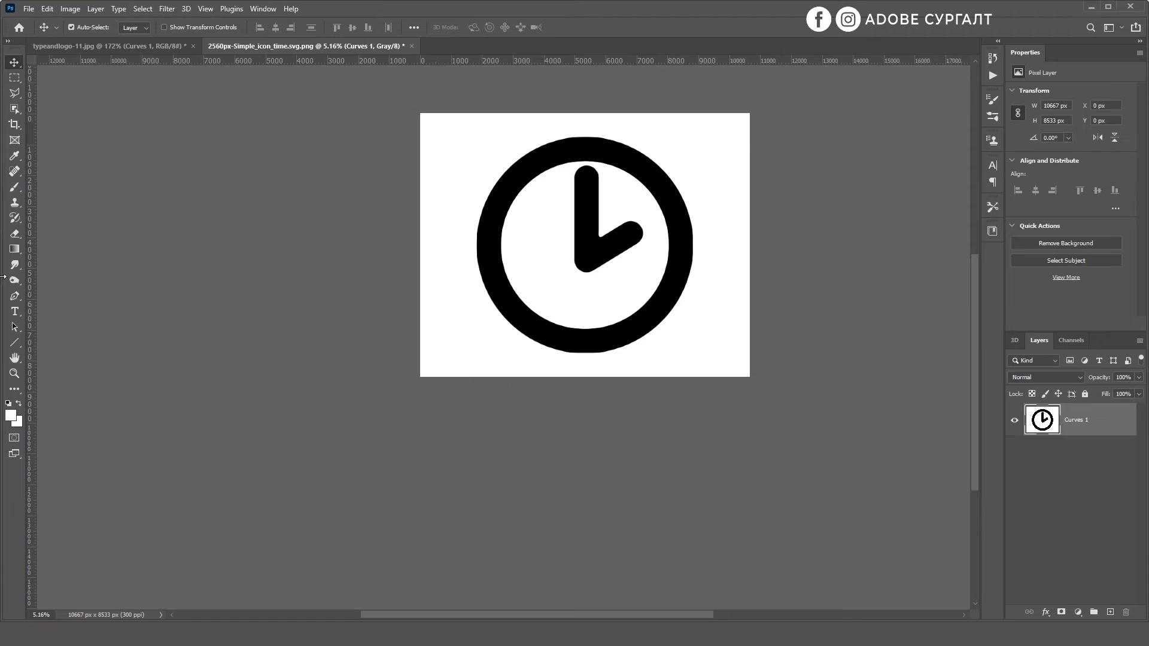
Step: Try erasing the white areas outside and inside the clock ring with the Magic Eraser, and undo the erasures
right_click(14, 230)
left_click(60, 258)
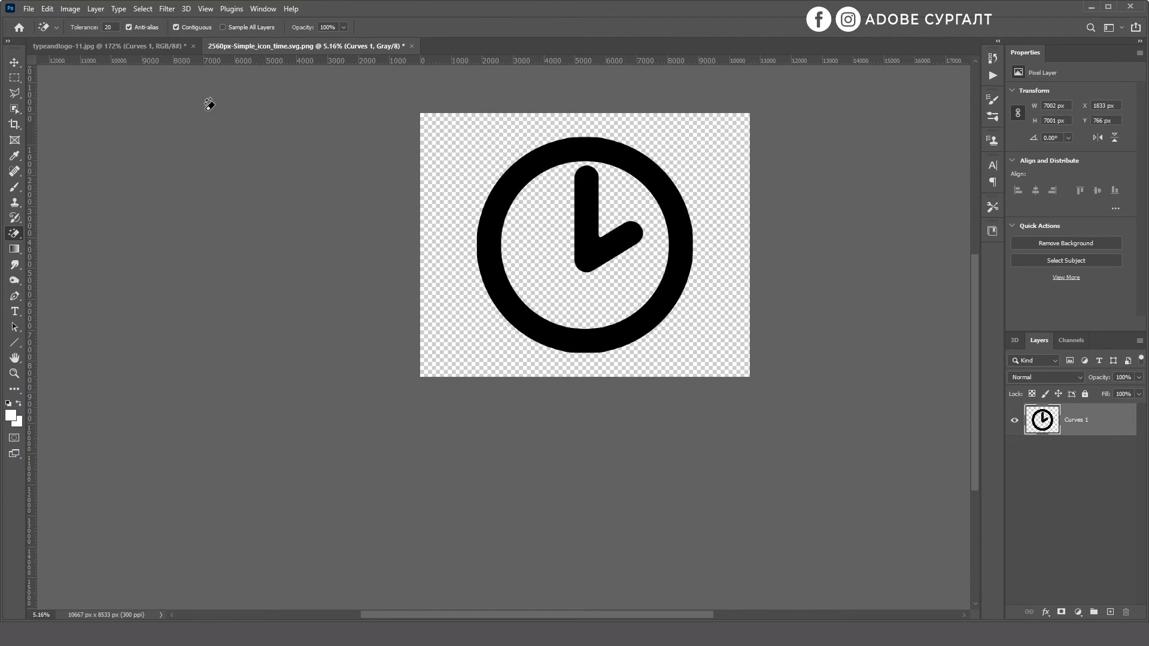
key("ctrl+z")
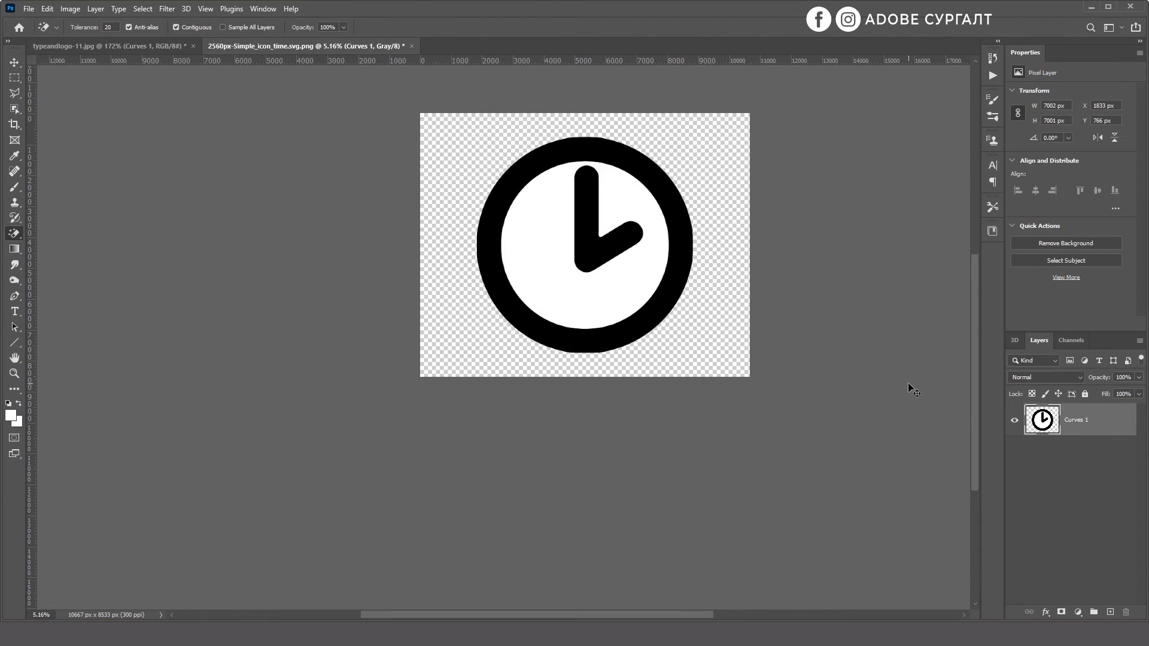
key("ctrl+shift+z")
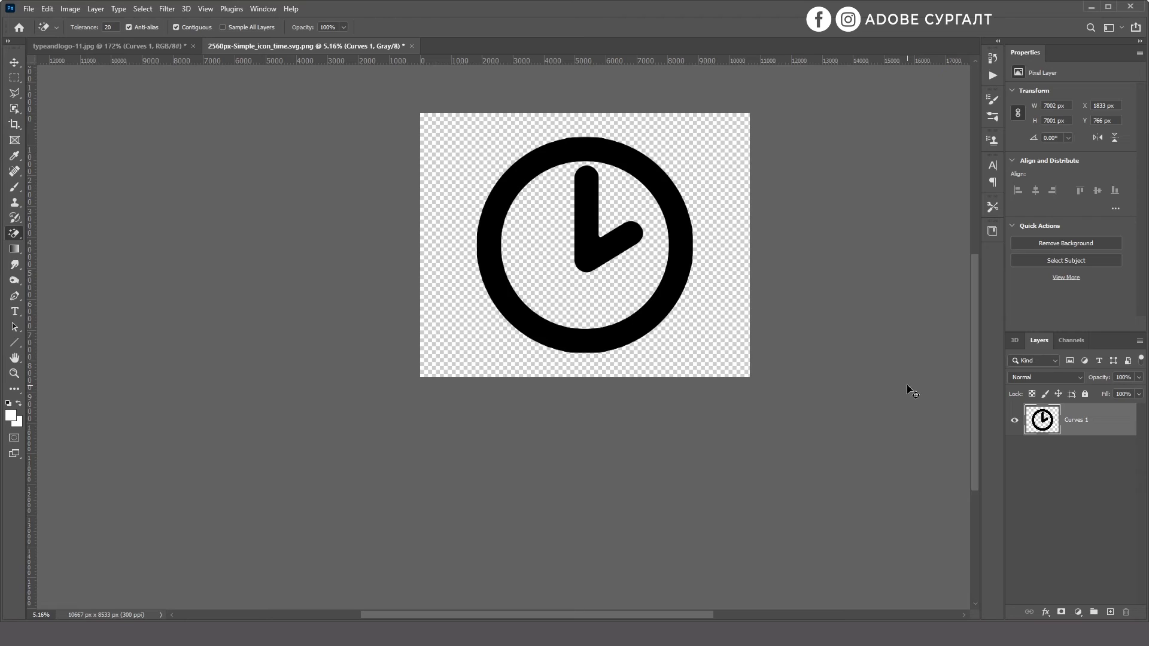
key("ctrl+z")
key("ctrl+z")
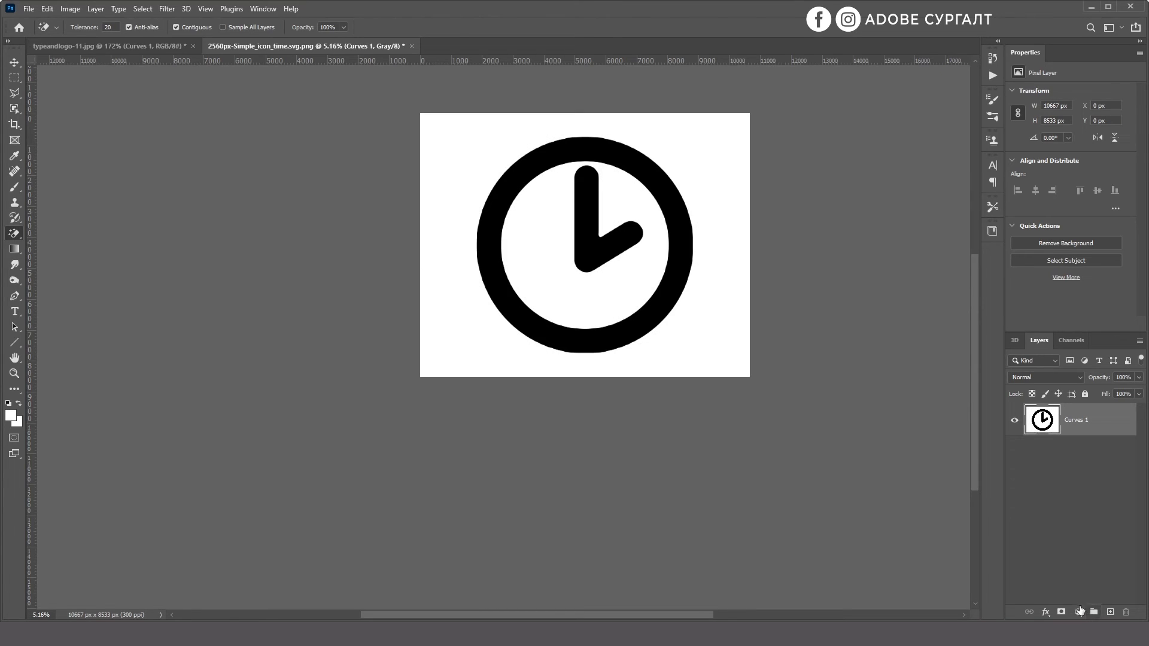
Step: Make the merged layer's white areas transparent by lowering the white limit of This Layer in the Blend If blending options
left_click(1047, 612)
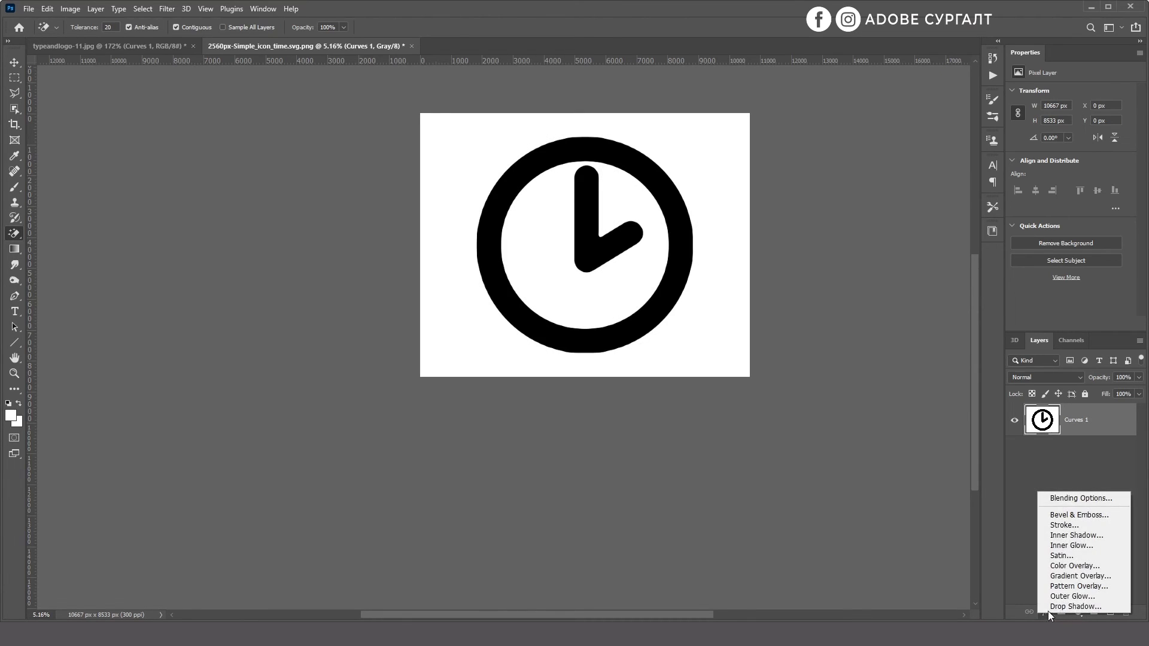
left_click(1073, 500)
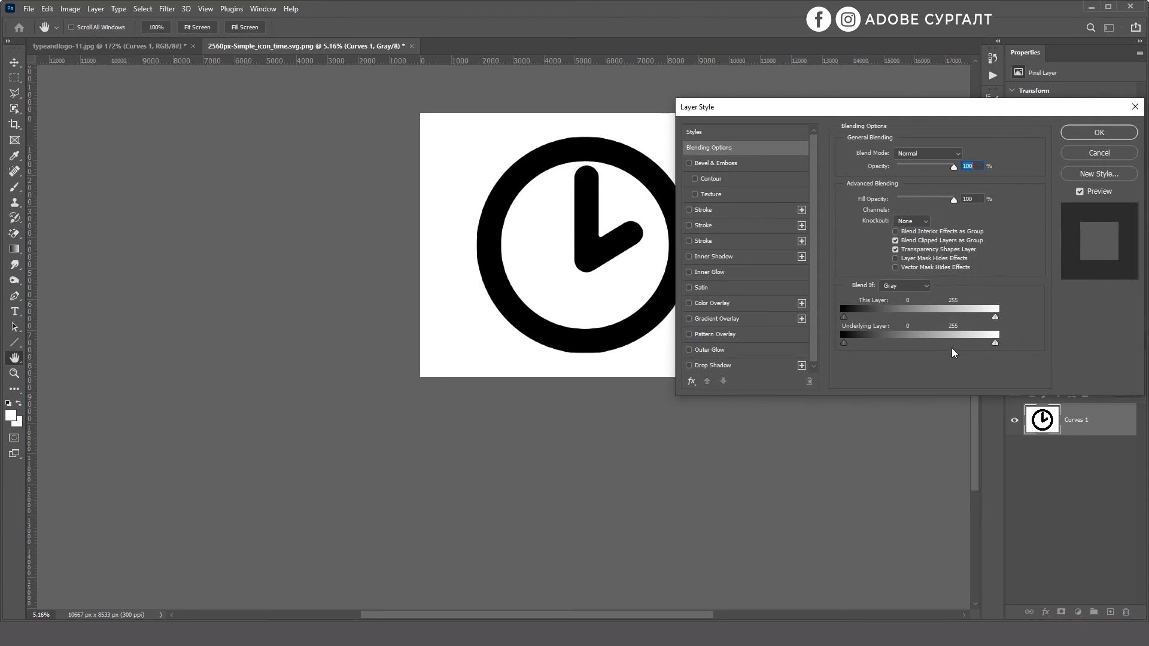
left_click_drag(995, 320, 956, 319)
left_click(1081, 140)
scroll(625, 231, "up", 4)
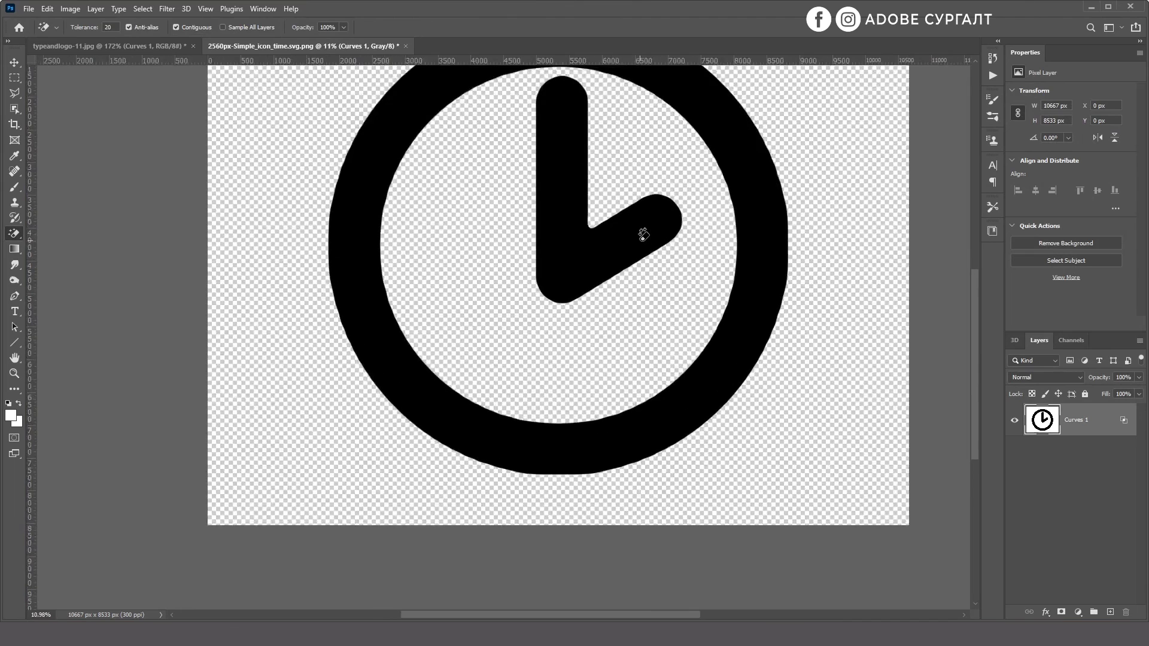
key("v")
scroll(453, 202, "down", 4)
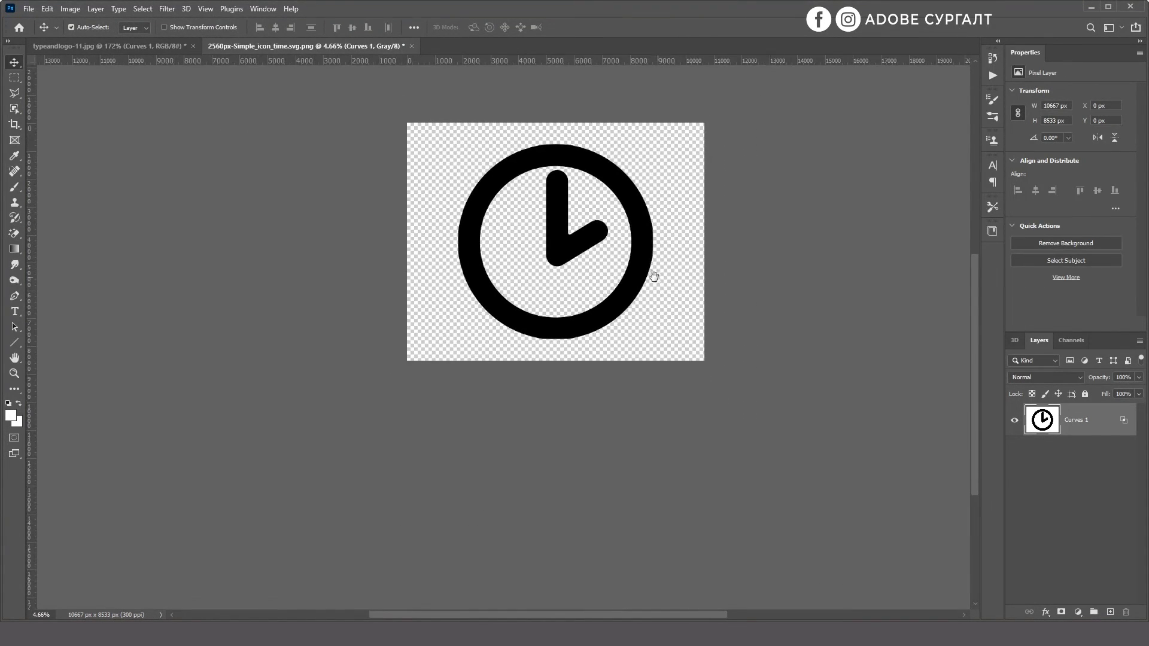
scroll(659, 275, "right", 2)
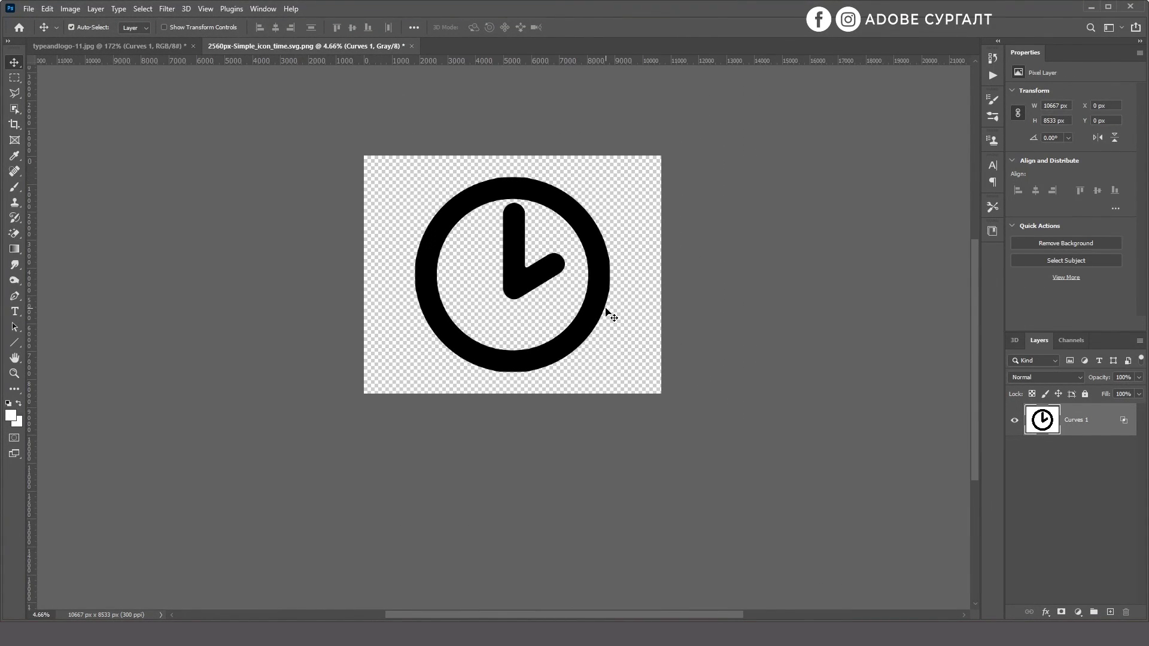